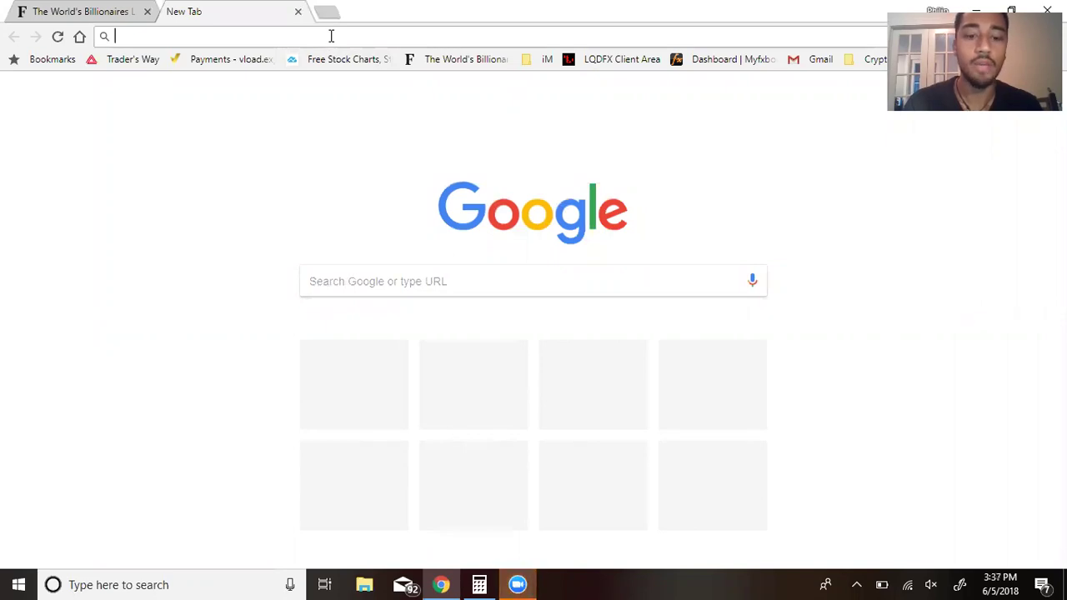
Search Google for 'tradersway download' from Chrome's address bar
type("trade")
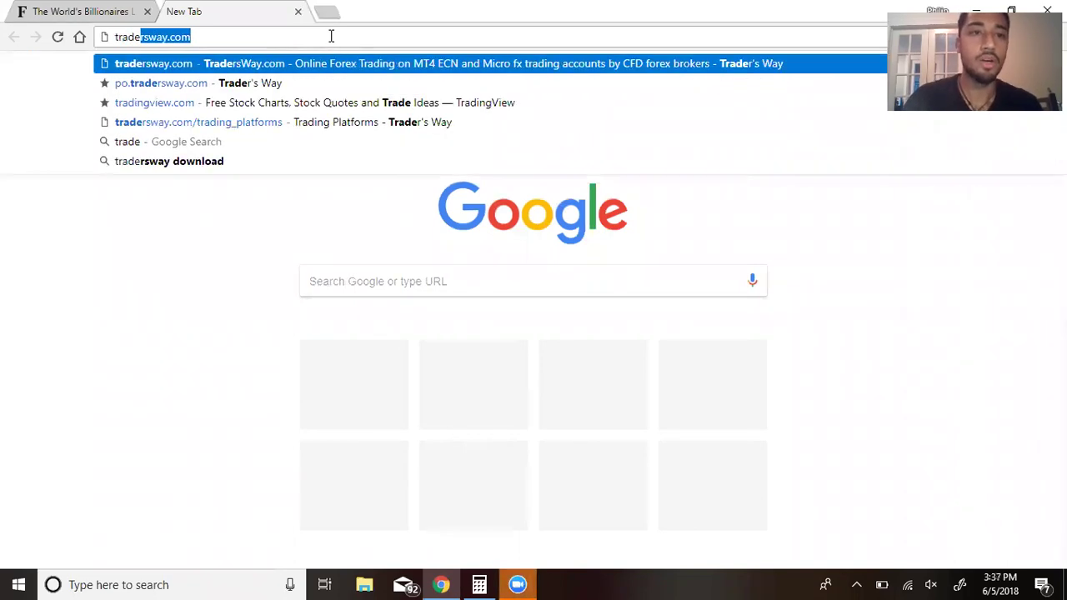
type("rsway")
key("BackSpace")
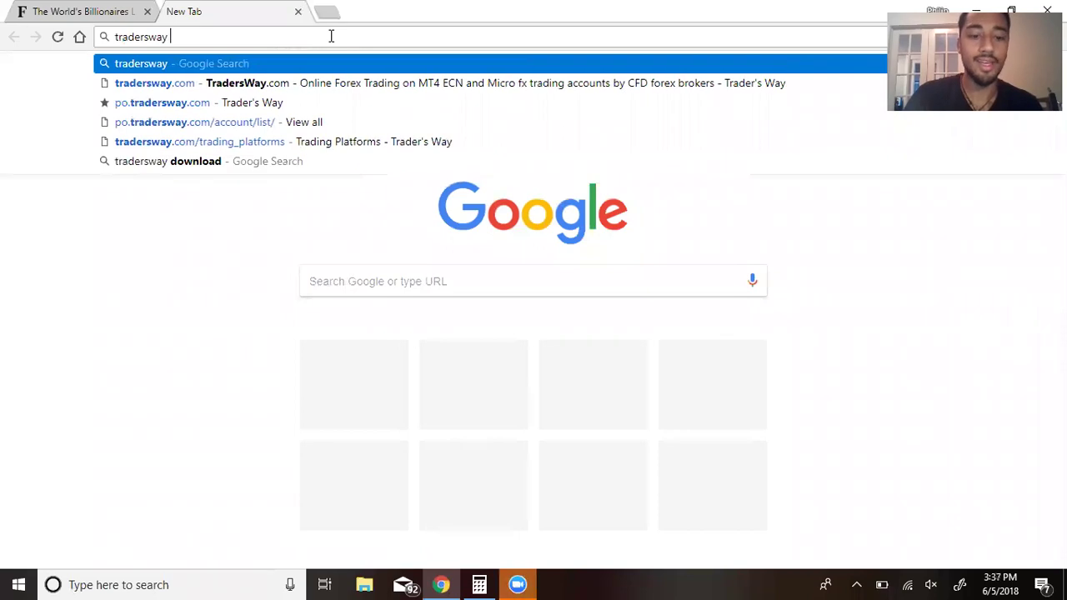
type("download&rlz=1C1CHBD_enUS776US776&oq=tradersway+download&aqs=chrome..69i57.275484j0j7")
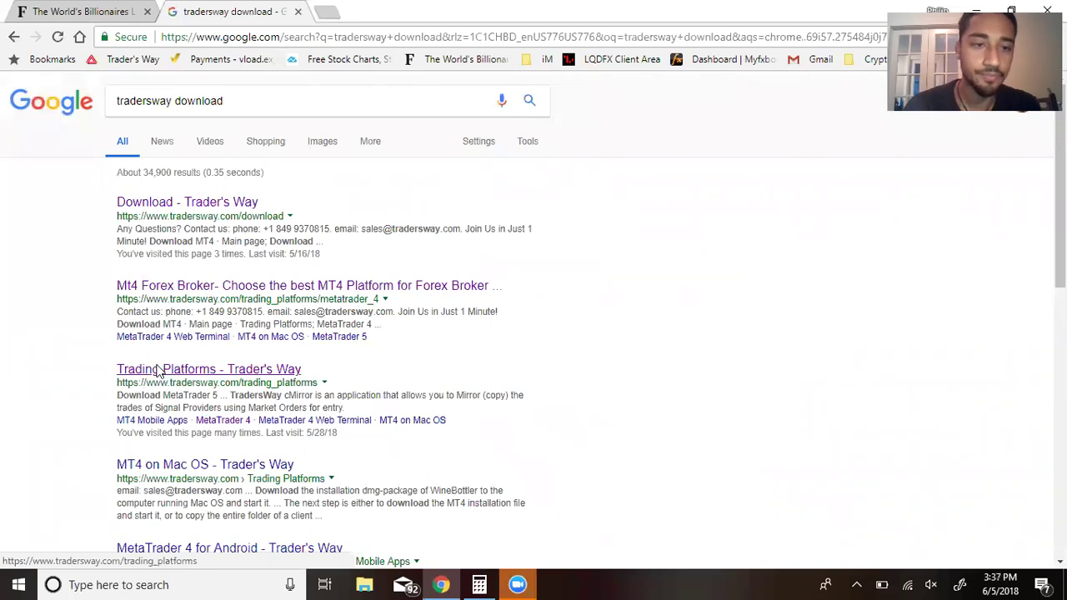
Open Traders Way's Trading Platforms page and download the MT4 installer tw4setup (6).exe
left_click(158, 371)
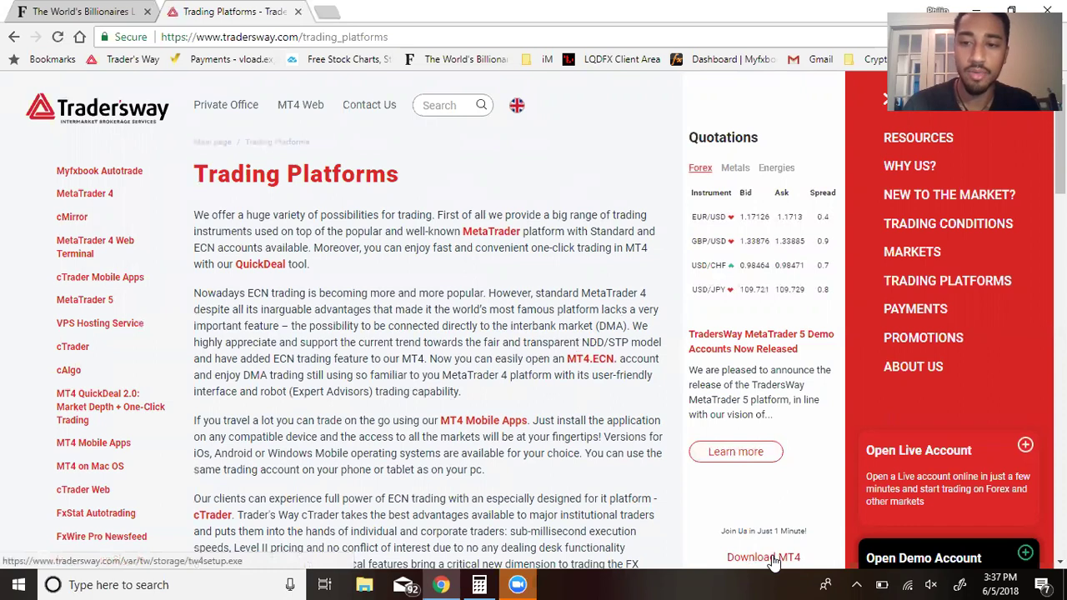
left_click(772, 559)
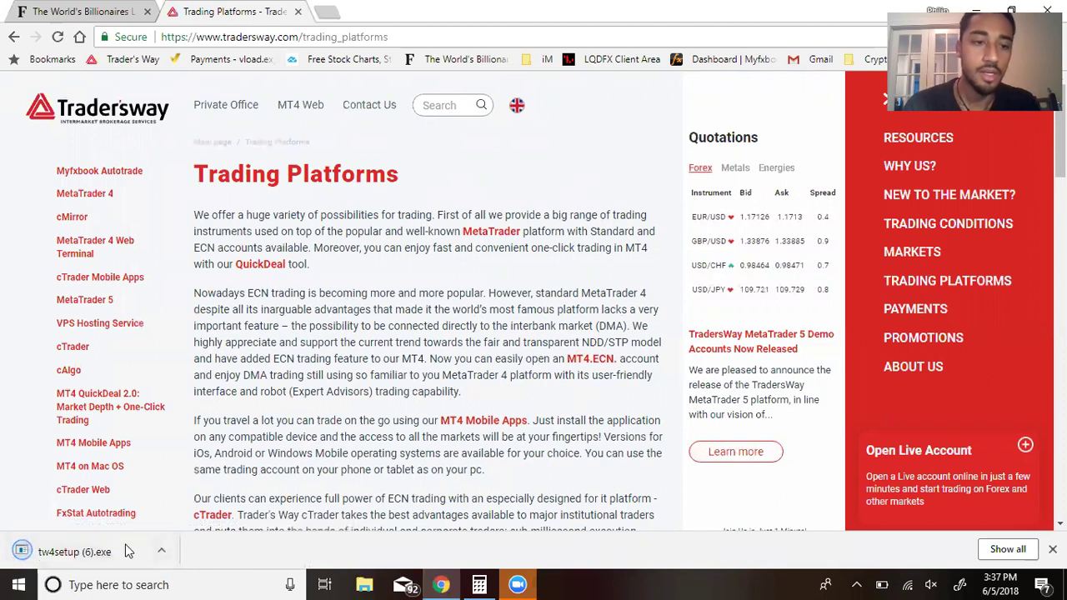
Run tw4setup (6).exe, accept the licence, install MetaTrader 4 and close the finished installer
left_click(93, 557)
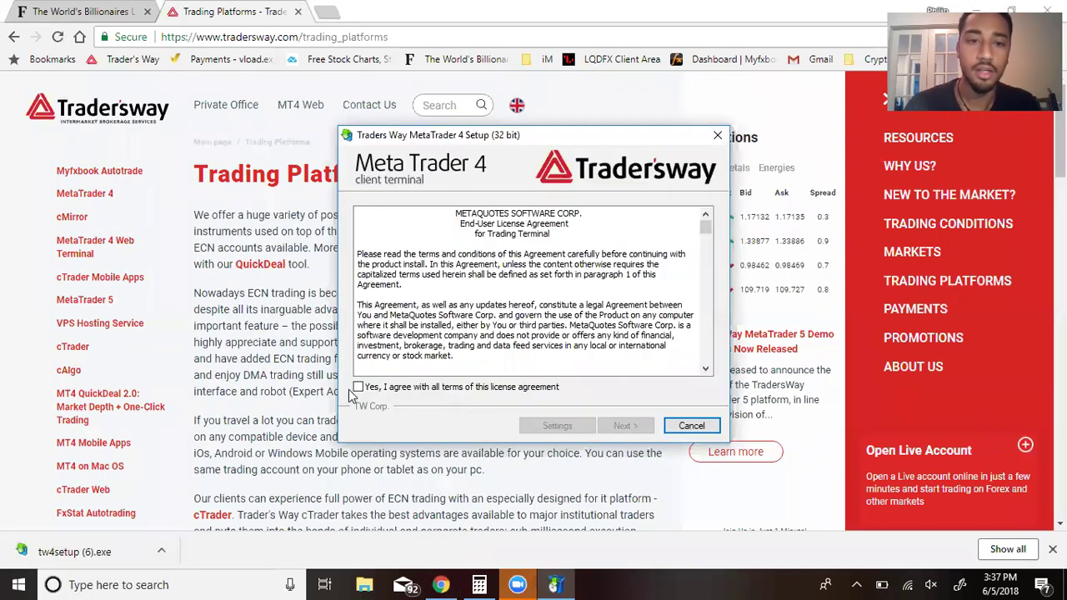
left_click(360, 388)
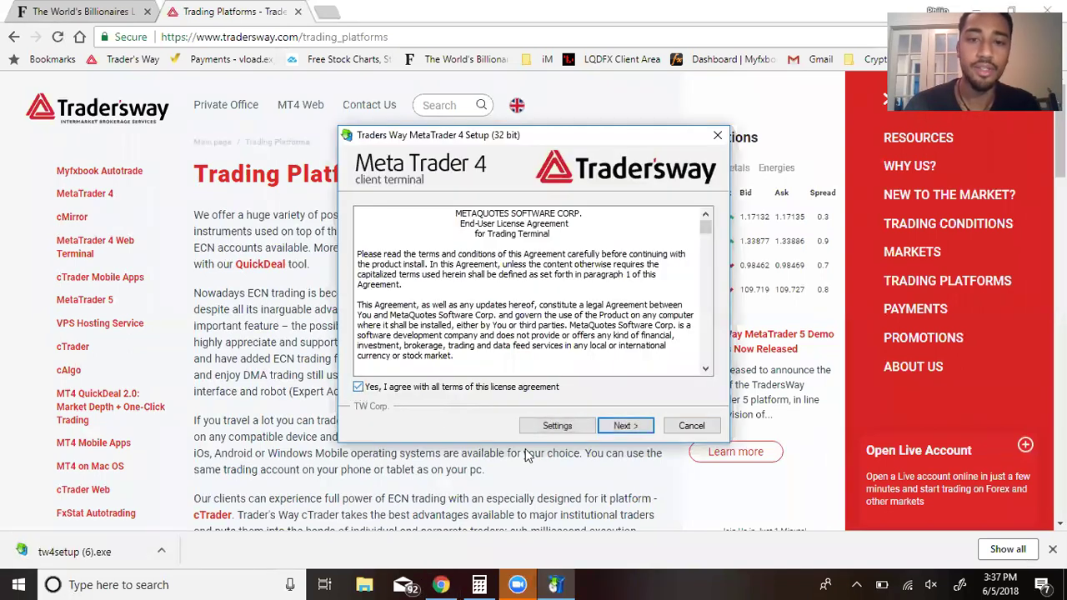
left_click(625, 426)
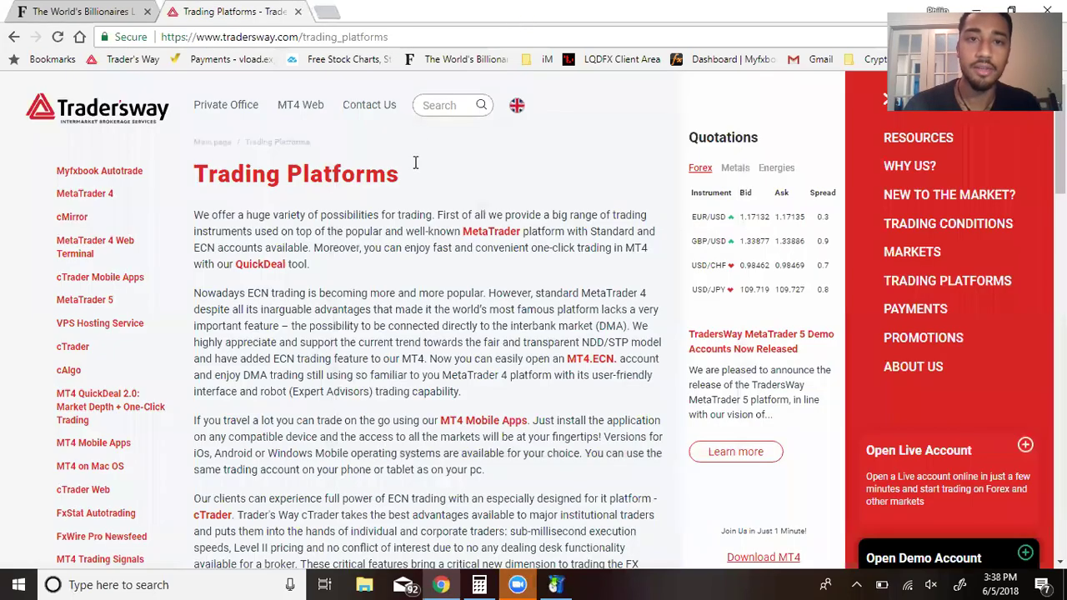
left_click(564, 587)
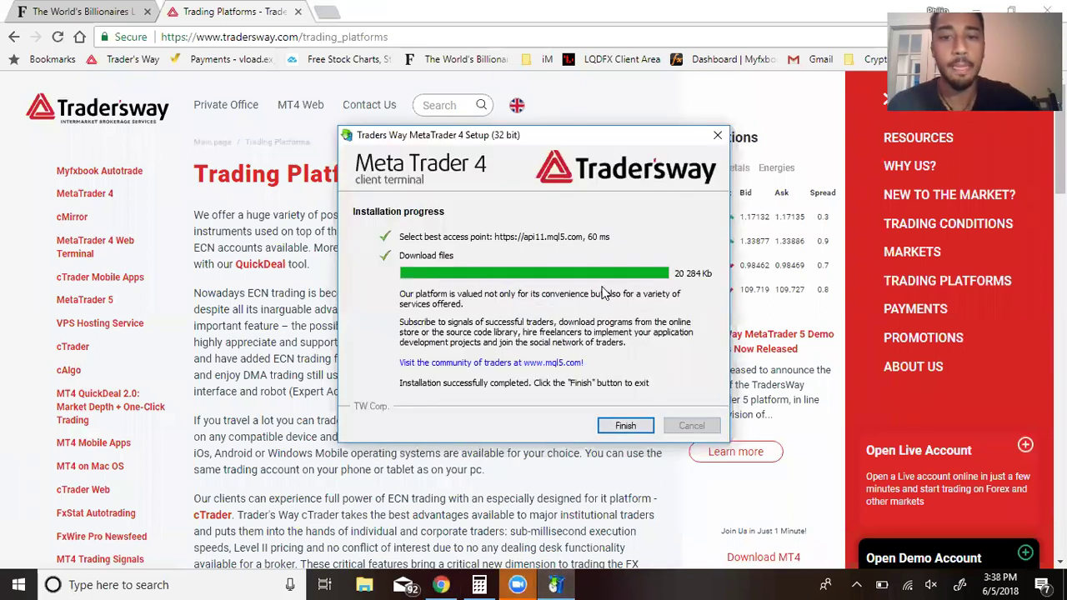
left_click(625, 426)
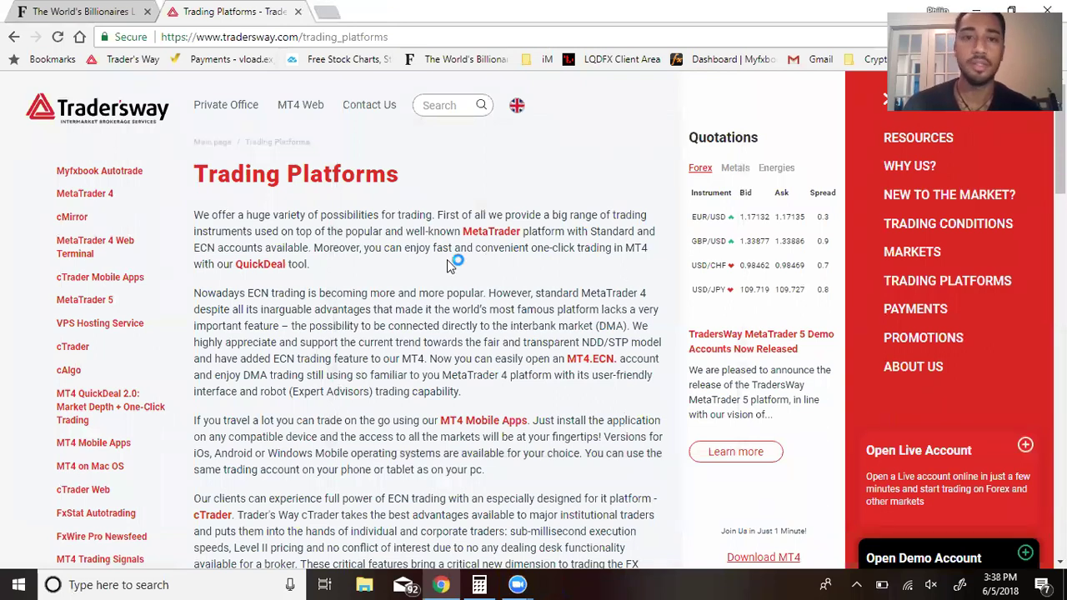
Switch to the Forbes World's Billionaires tab
left_click(54, 13)
scroll(360, 288, "down", 3)
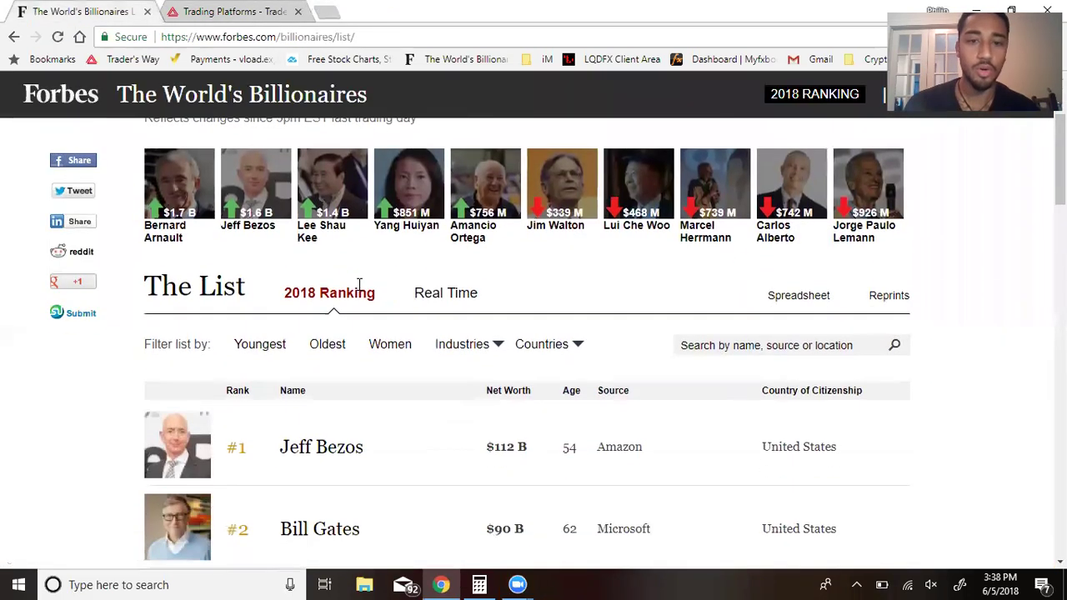
scroll(522, 261, "up", 3)
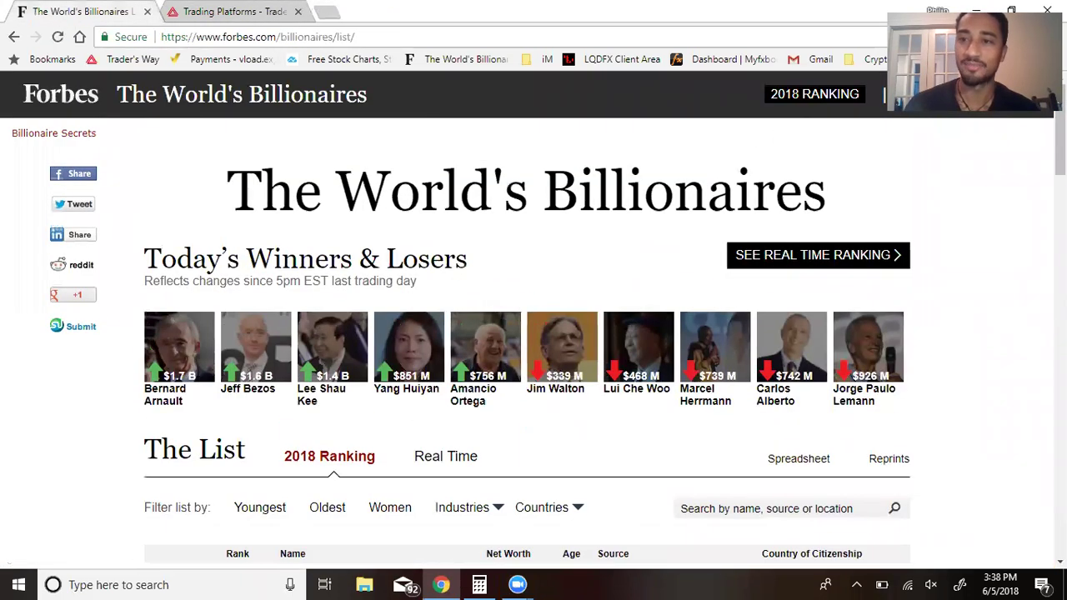
Show the Real Time ranking and scroll through the list and back toward rank #1
left_click(445, 456)
scroll(579, 298, "down", 4)
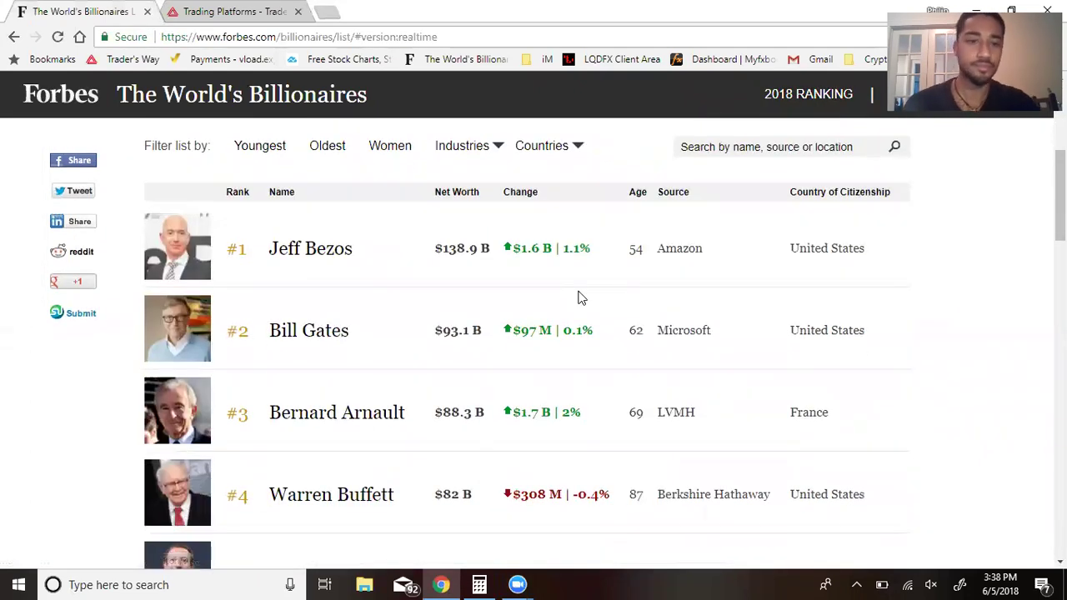
scroll(581, 298, "down", 1)
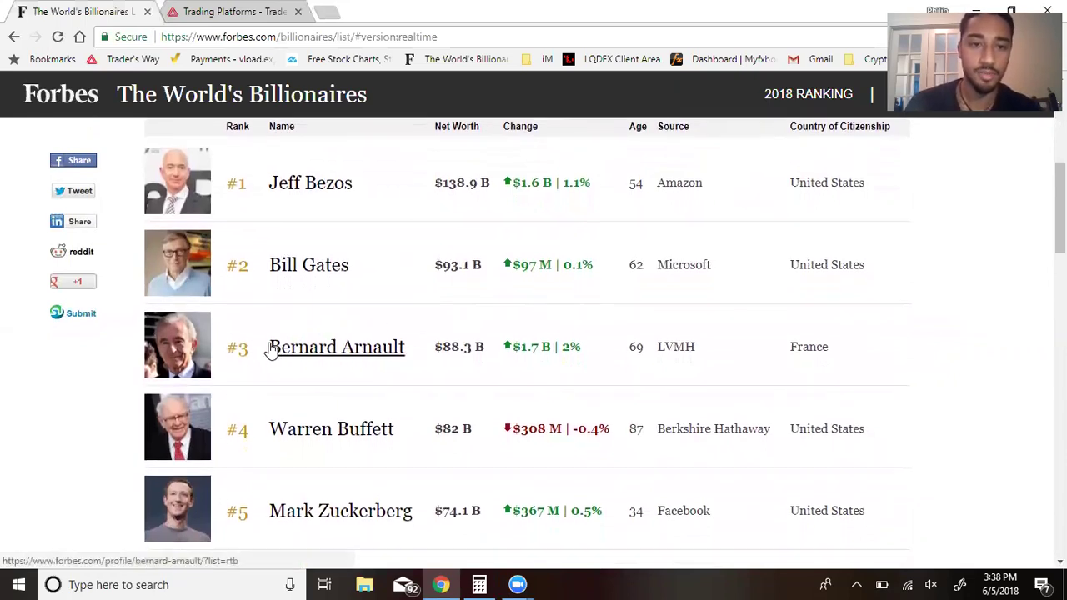
left_click_drag(270, 350, 338, 344)
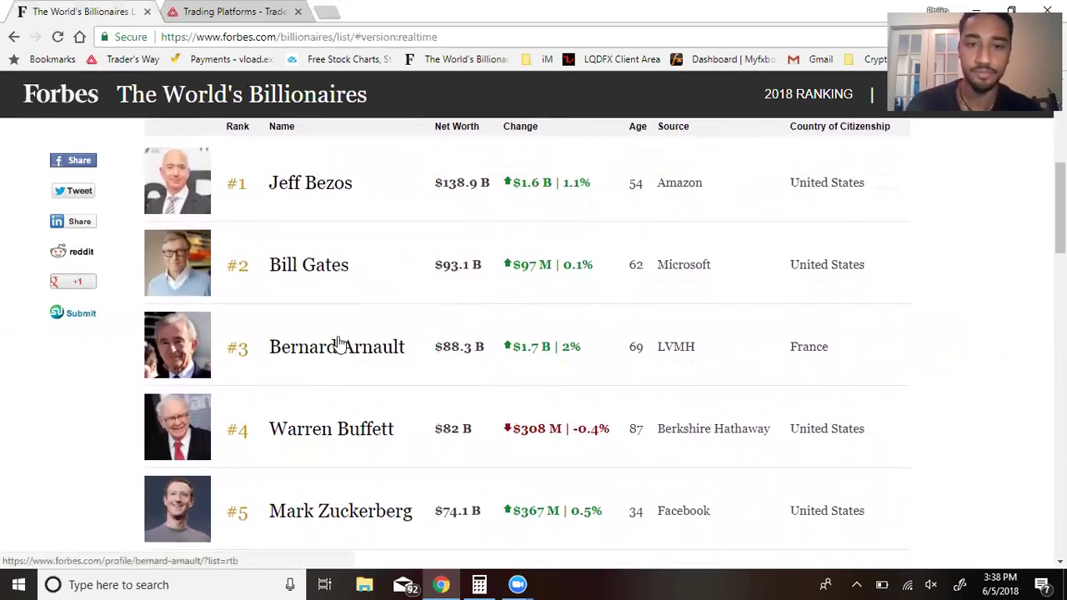
scroll(677, 347, "down", 2)
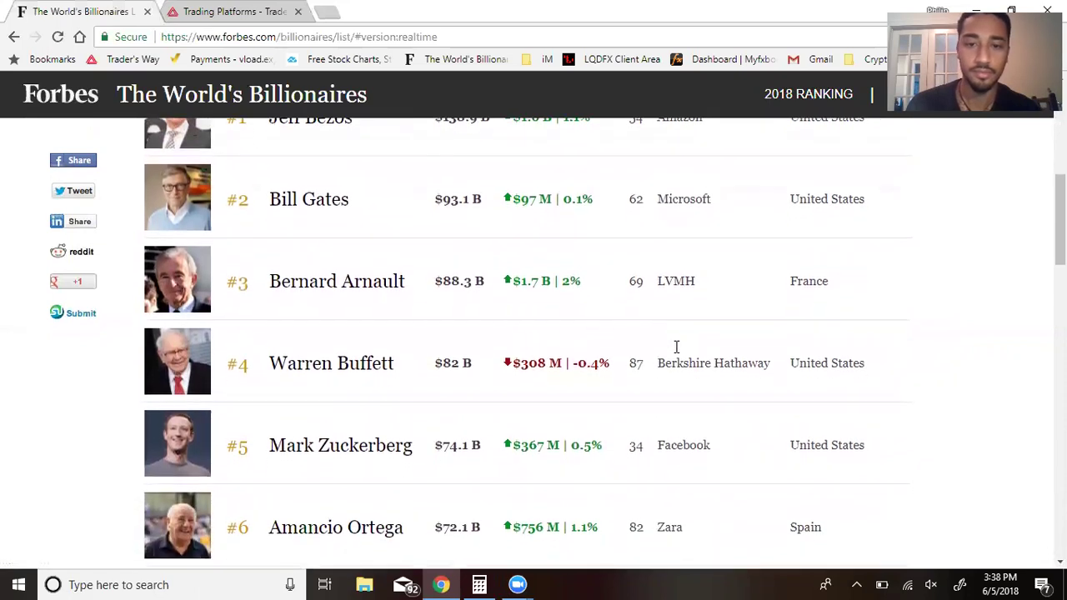
scroll(677, 347, "down", 4)
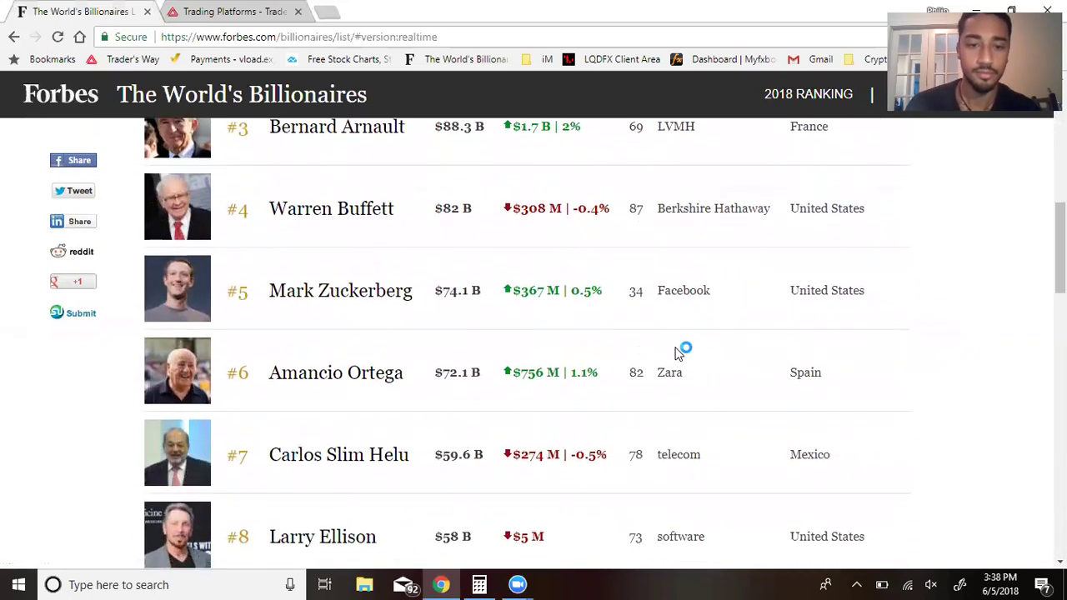
scroll(677, 353, "down", 2)
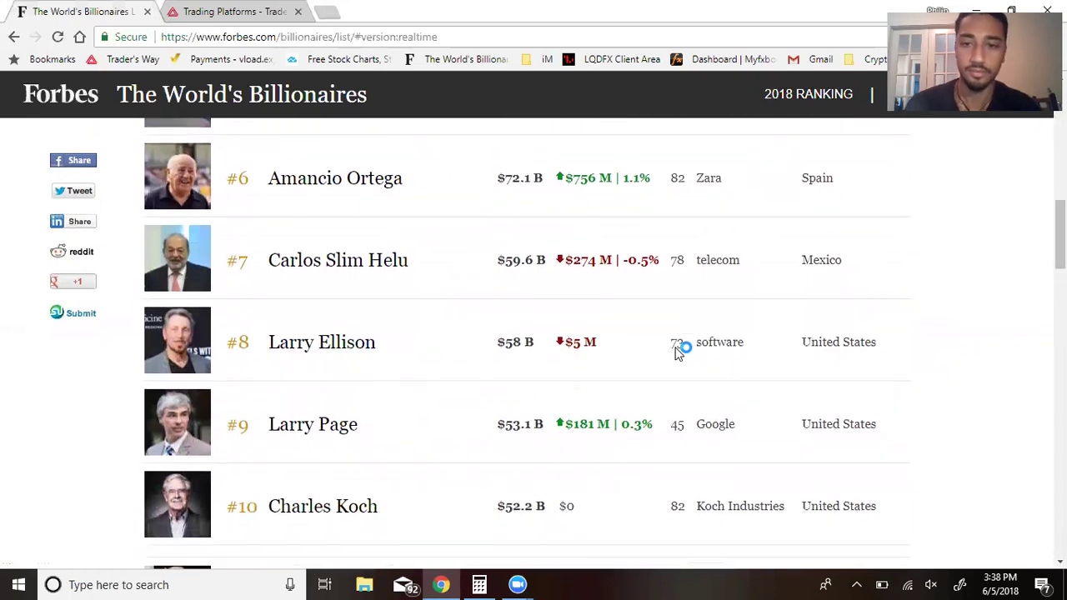
scroll(677, 354, "down", 4)
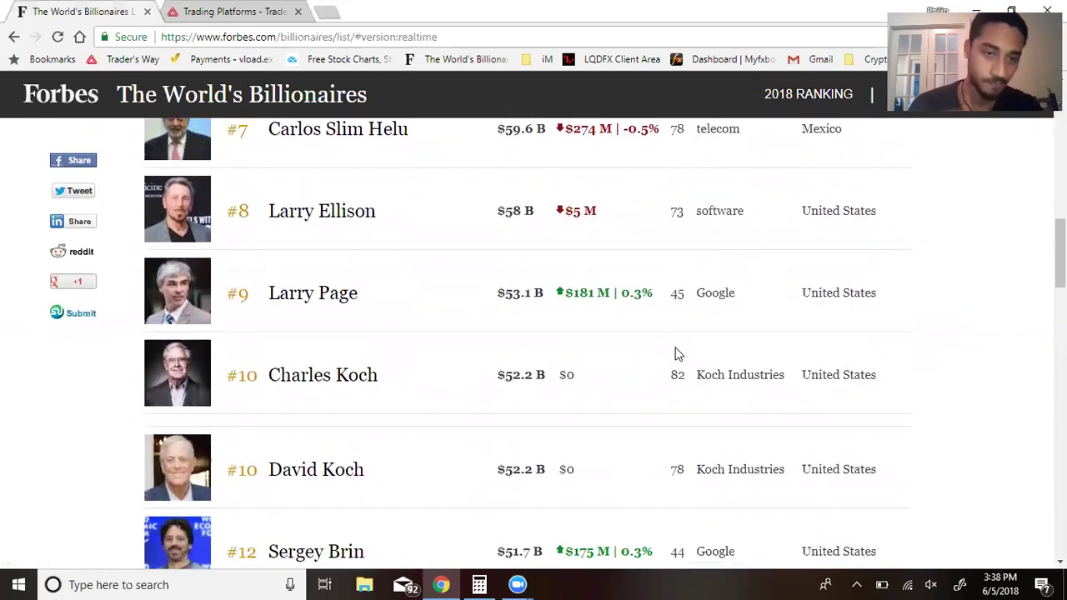
scroll(677, 354, "down", 1)
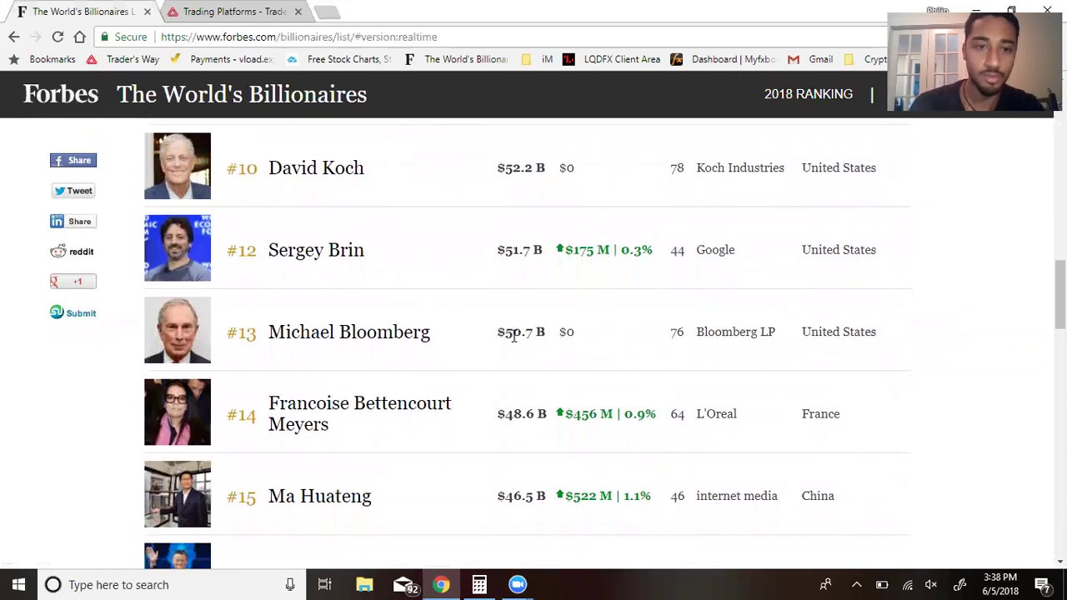
scroll(514, 335, "down", 1)
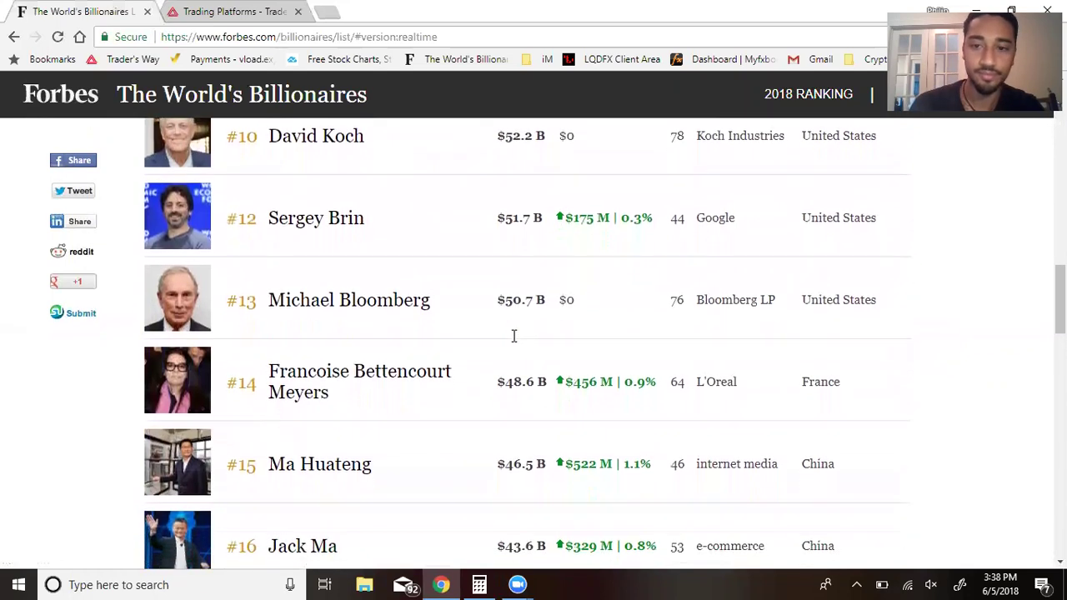
scroll(514, 335, "down", 2)
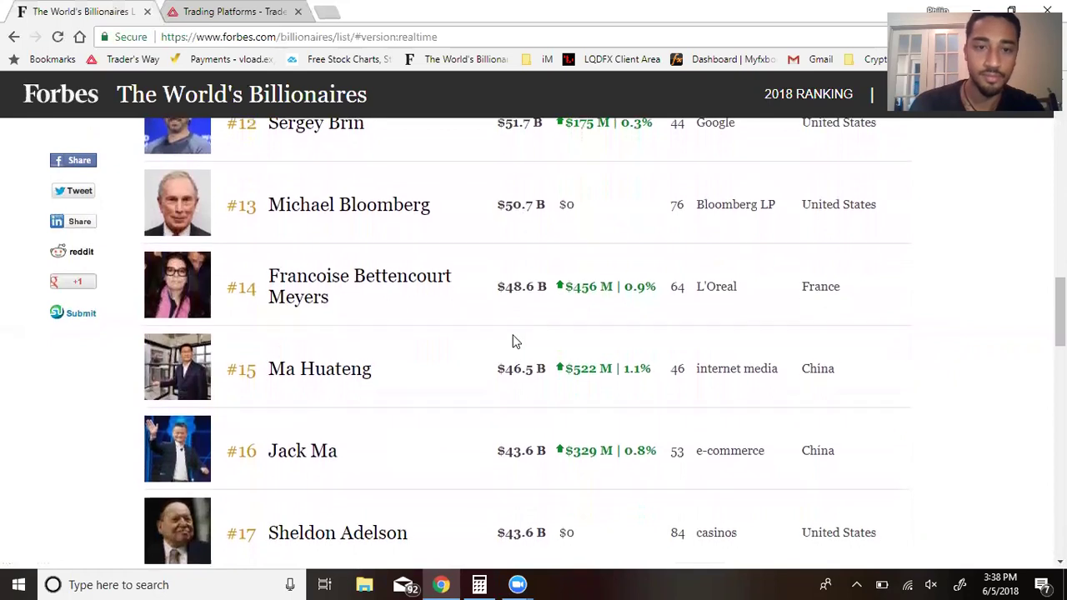
scroll(514, 335, "down", 2)
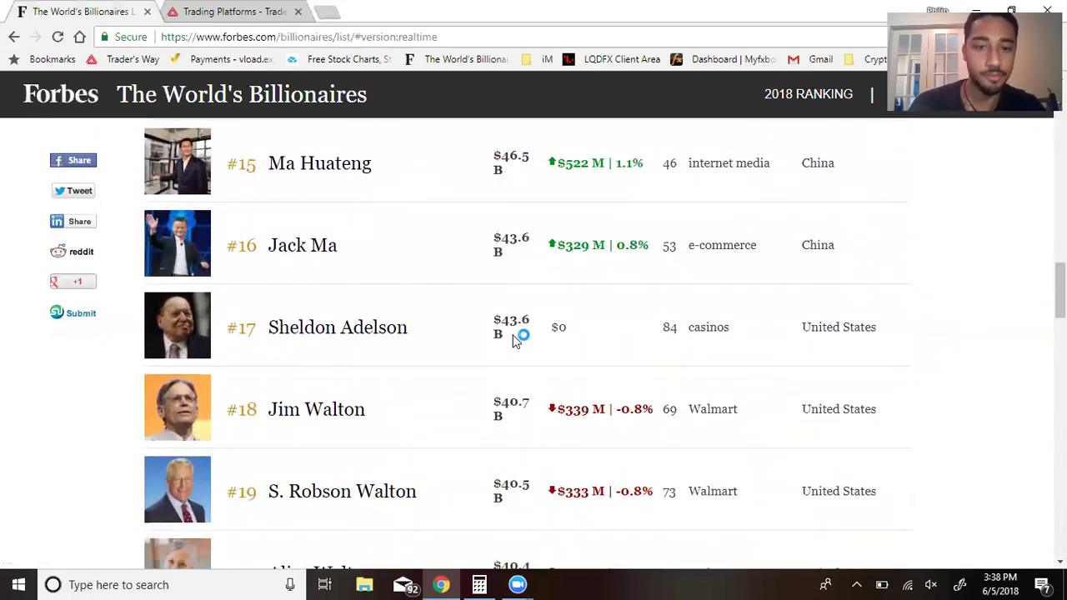
scroll(513, 337, "down", 1)
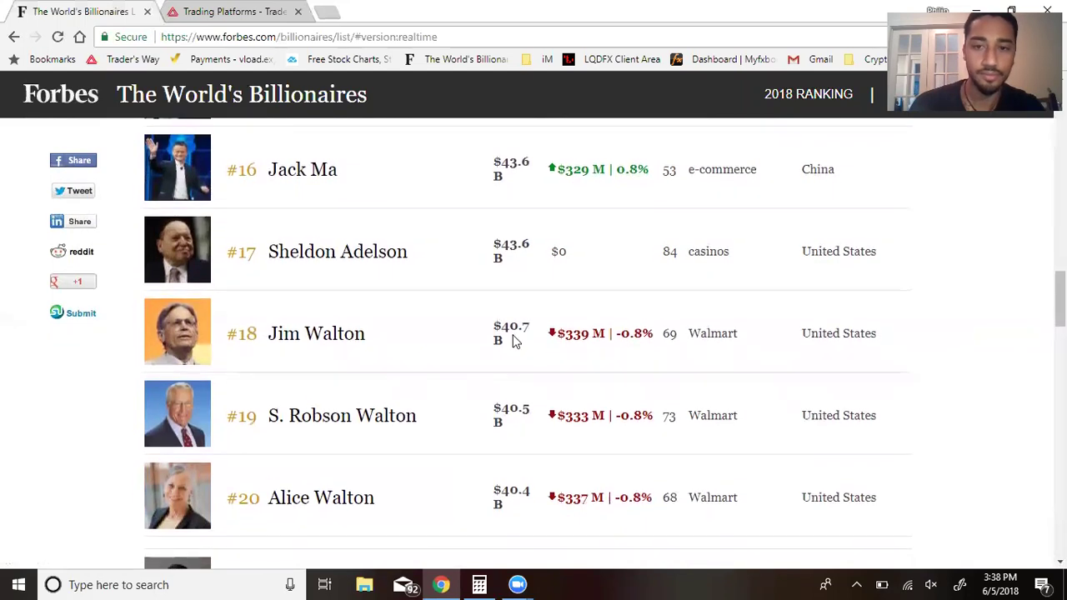
scroll(514, 337, "down", 1)
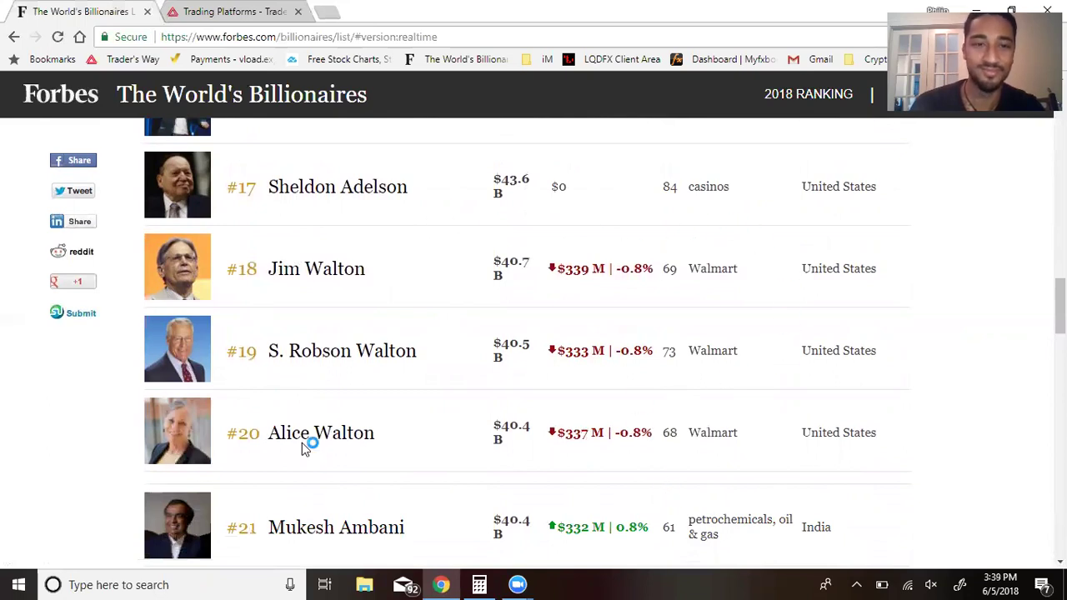
scroll(301, 443, "up", 12)
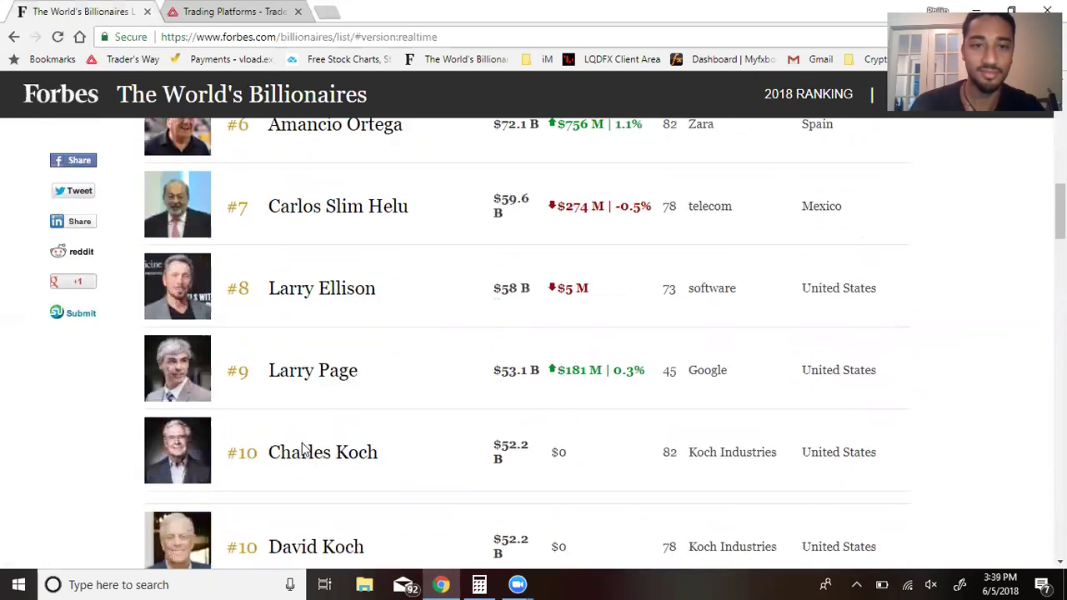
scroll(304, 450, "up", 5)
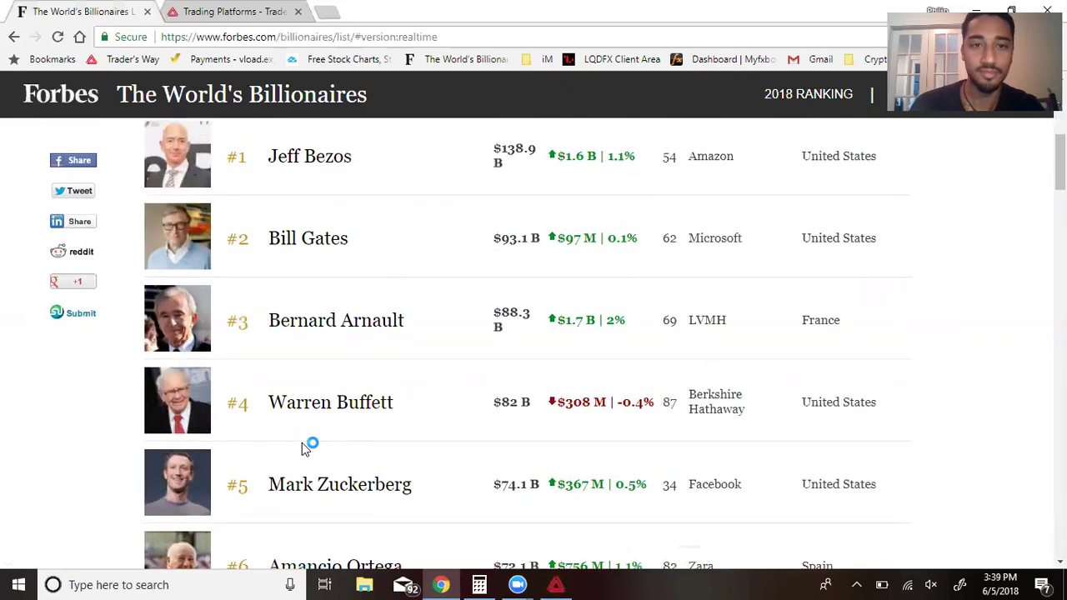
scroll(302, 443, "up", 1)
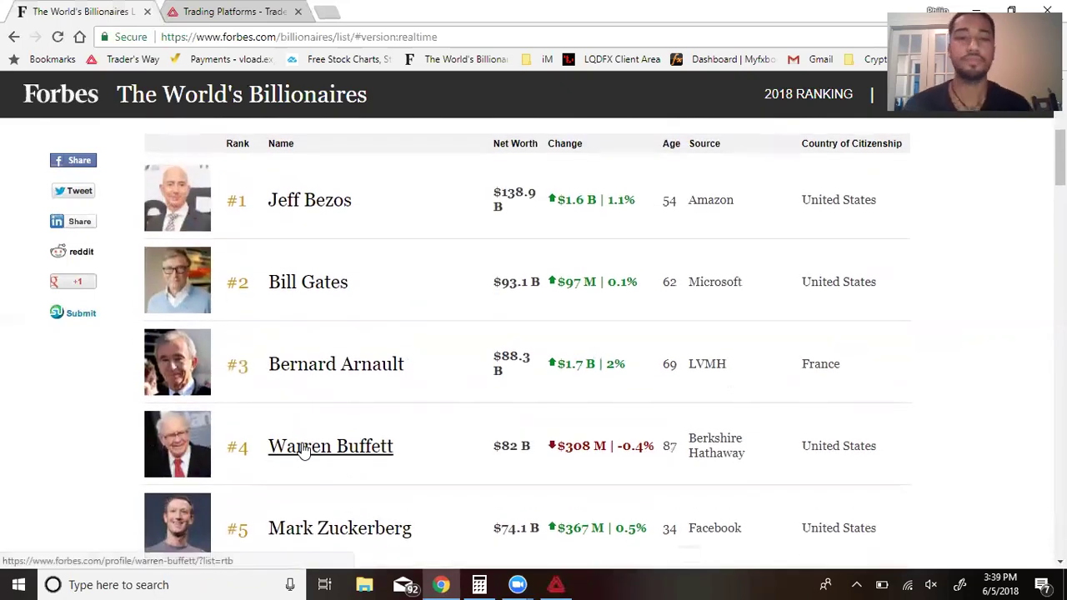
In Open an Account, scan for 'jafx' to add the JAFX-Demo3 and JAFX-Real3 servers
left_click(558, 585)
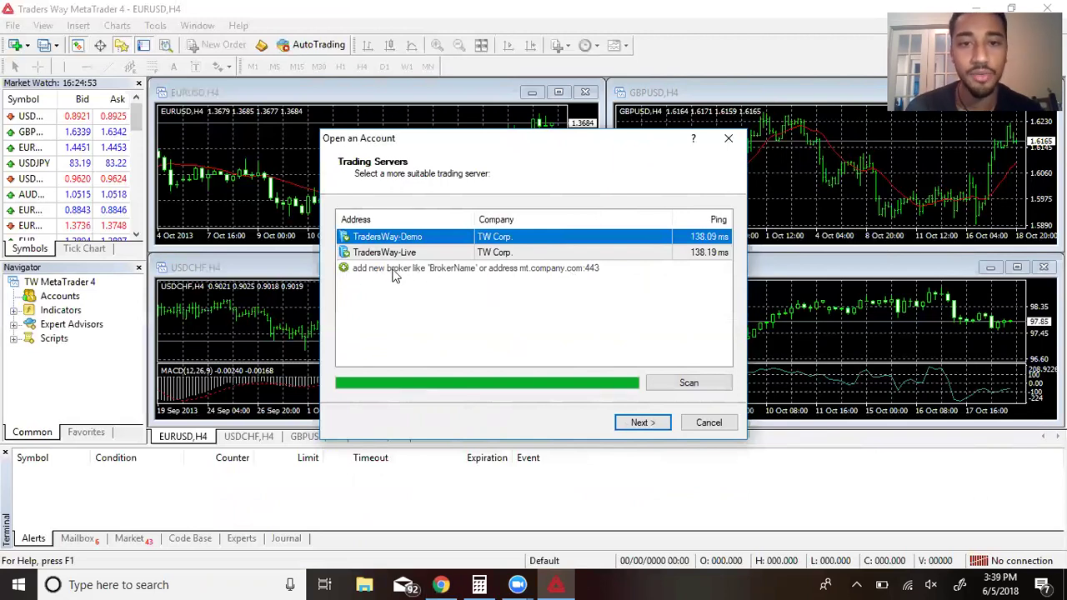
left_click(340, 270)
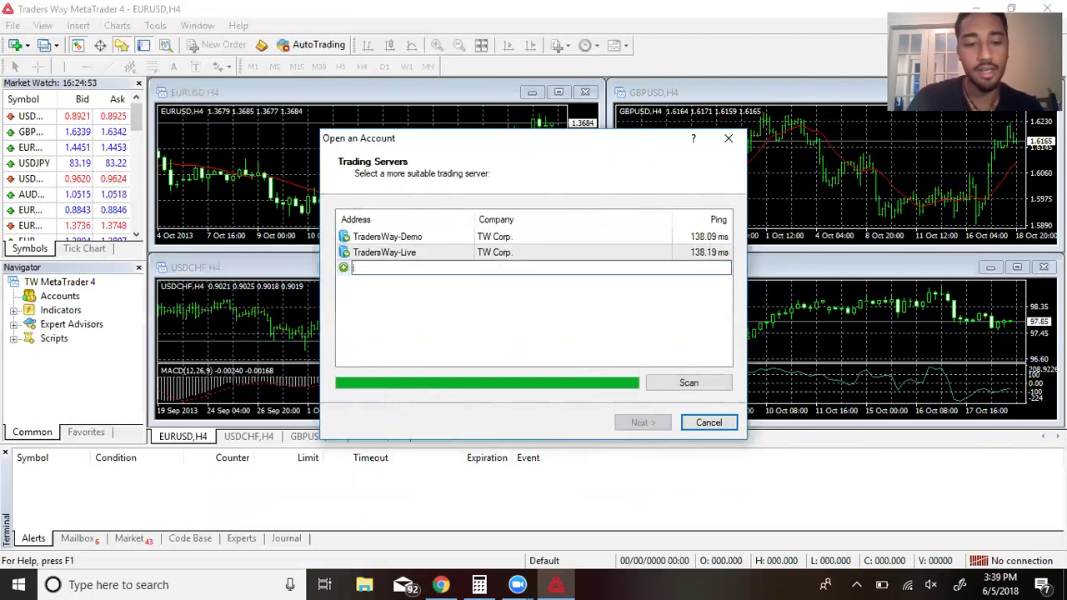
type("jafx")
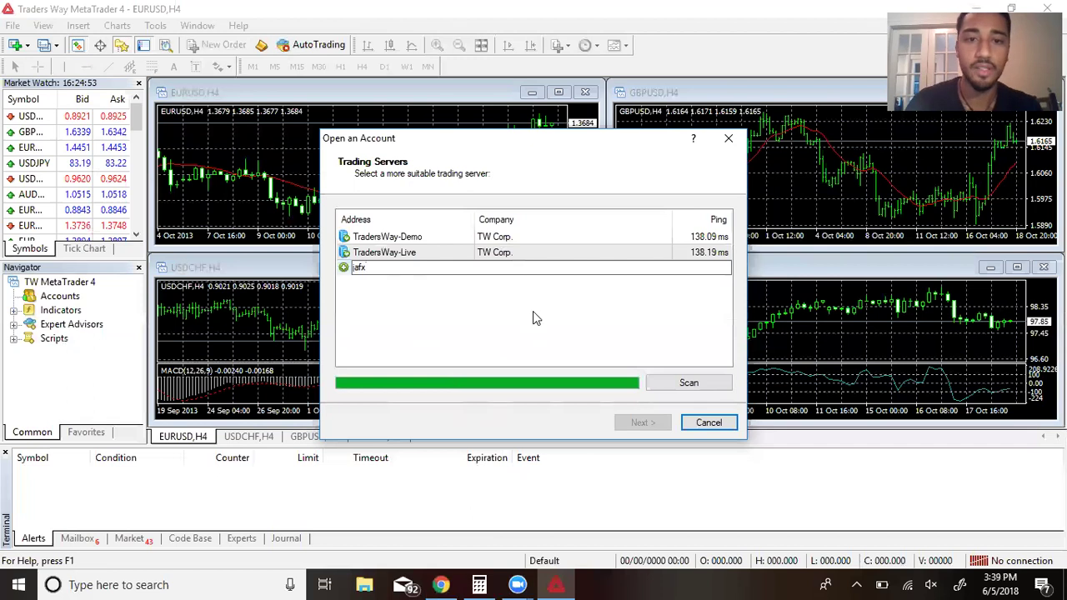
left_click(681, 384)
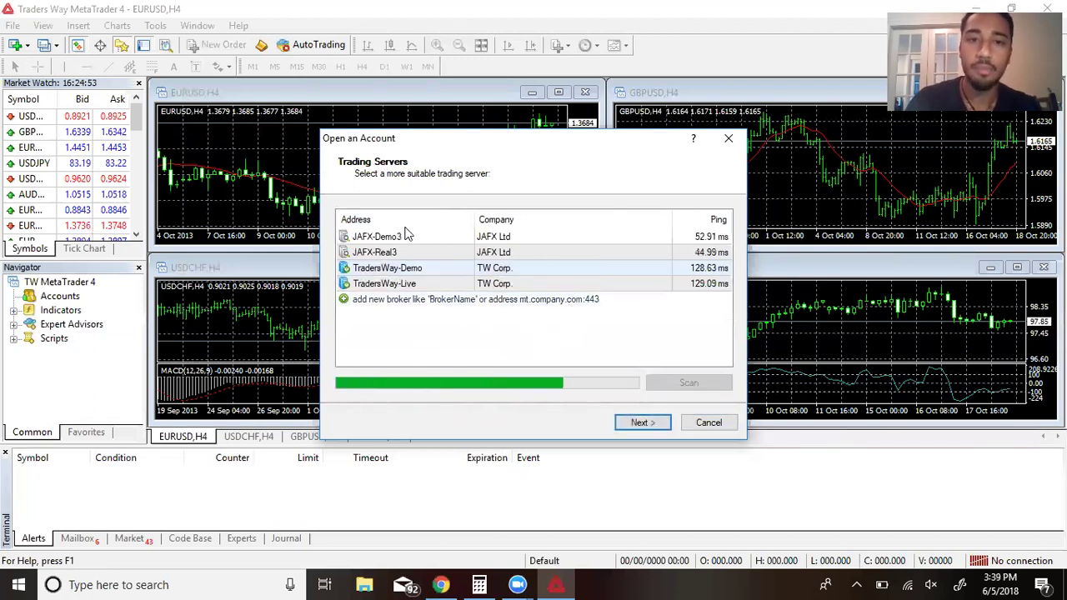
left_click(392, 240)
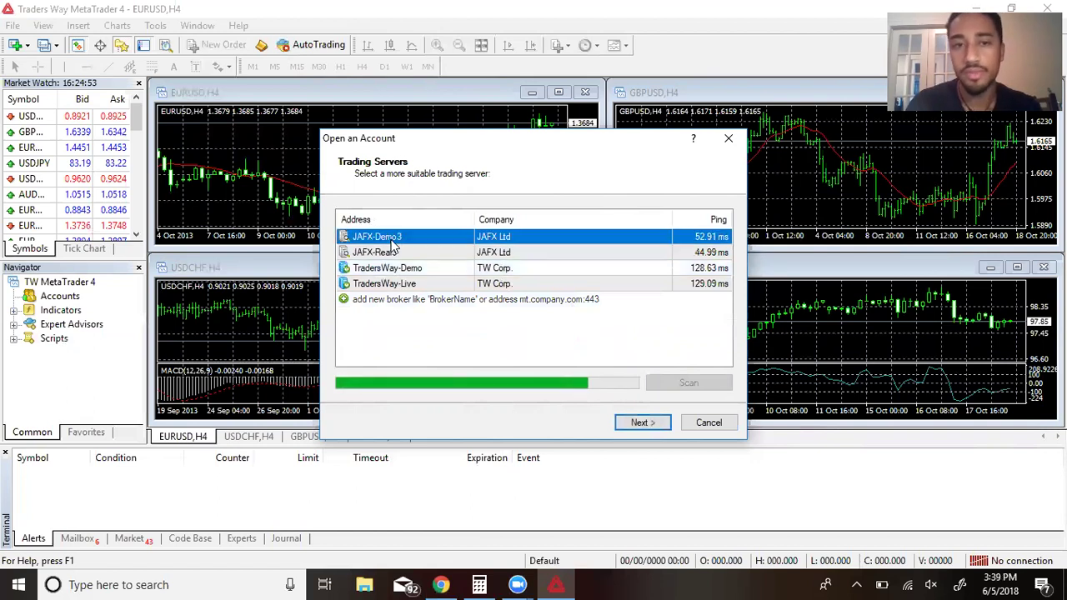
left_click(395, 253)
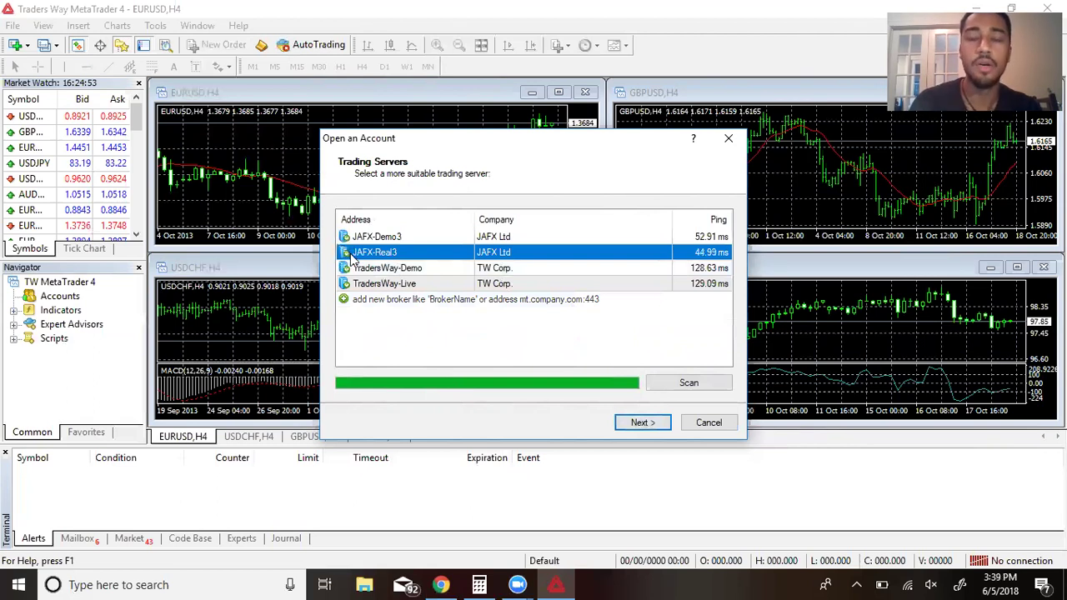
Try the TradersWay-Live and TradersWay-Demo servers, returning to the server list each time
left_click(390, 285)
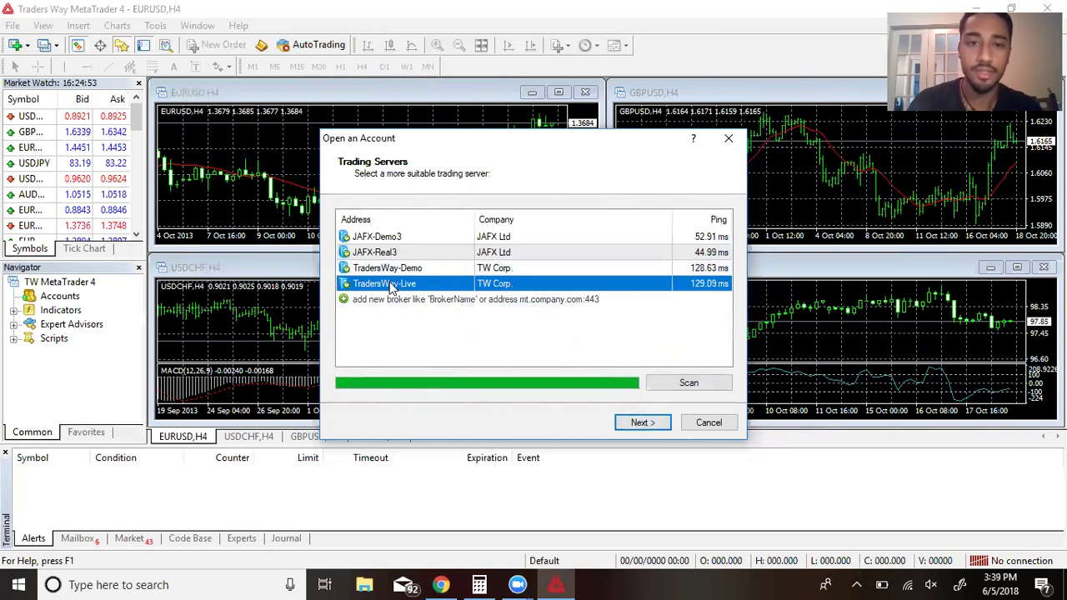
left_click(642, 422)
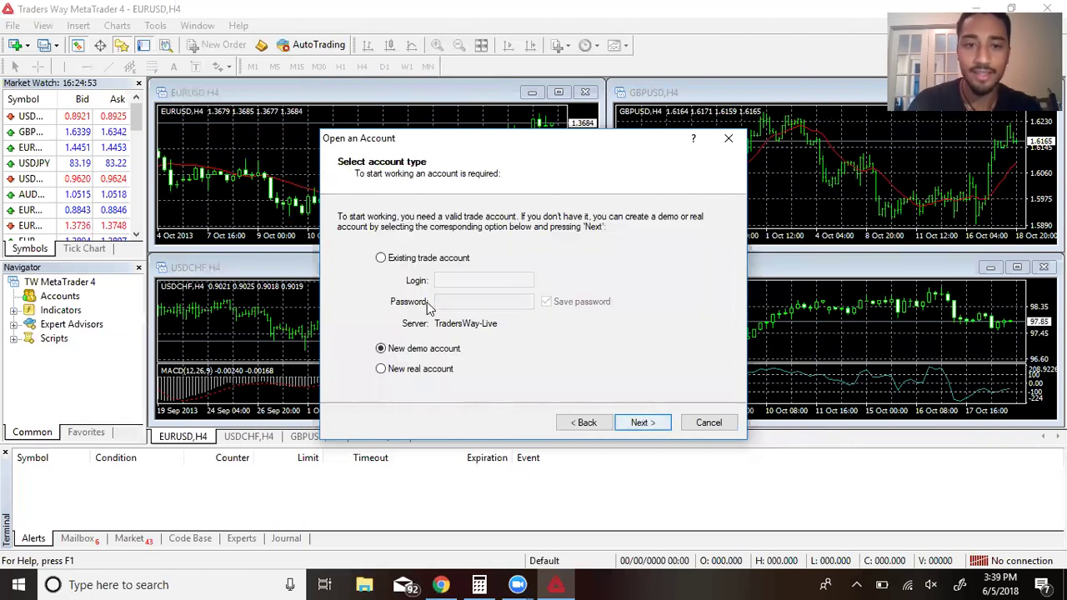
left_click(382, 259)
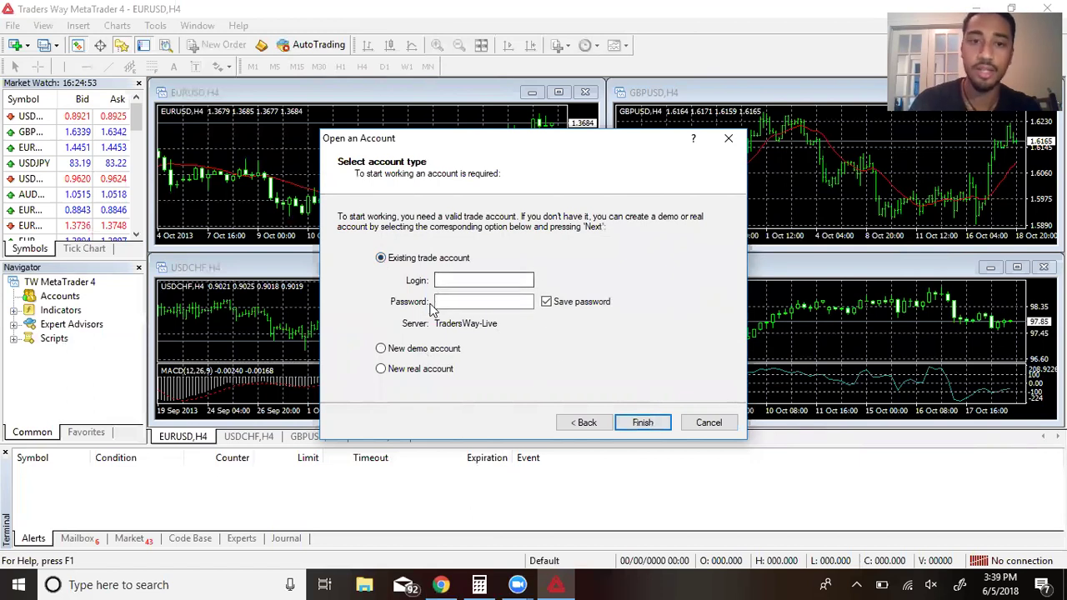
left_click(586, 422)
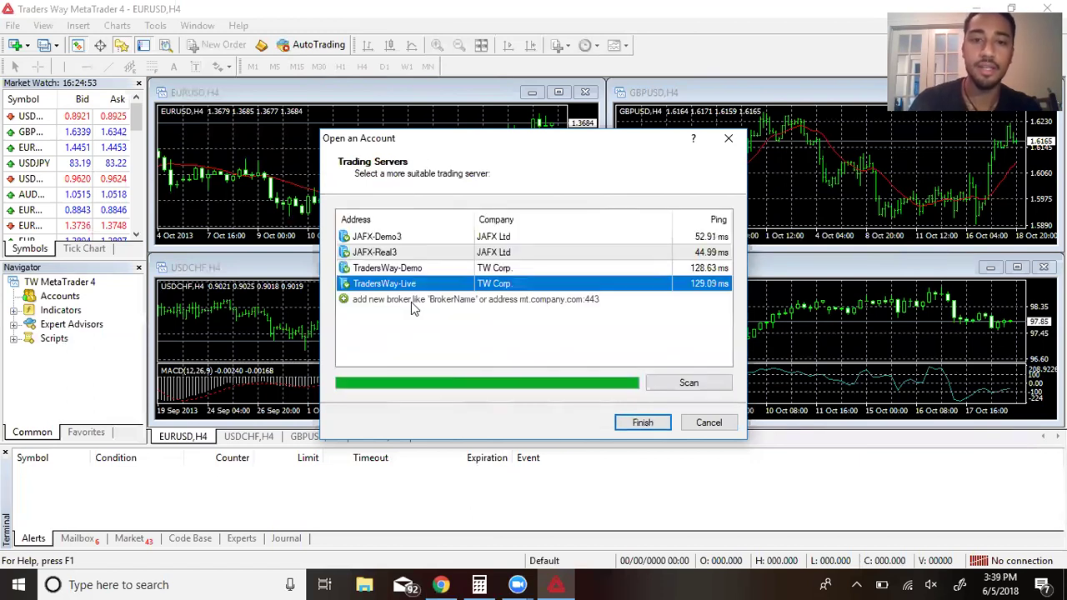
left_click(390, 269)
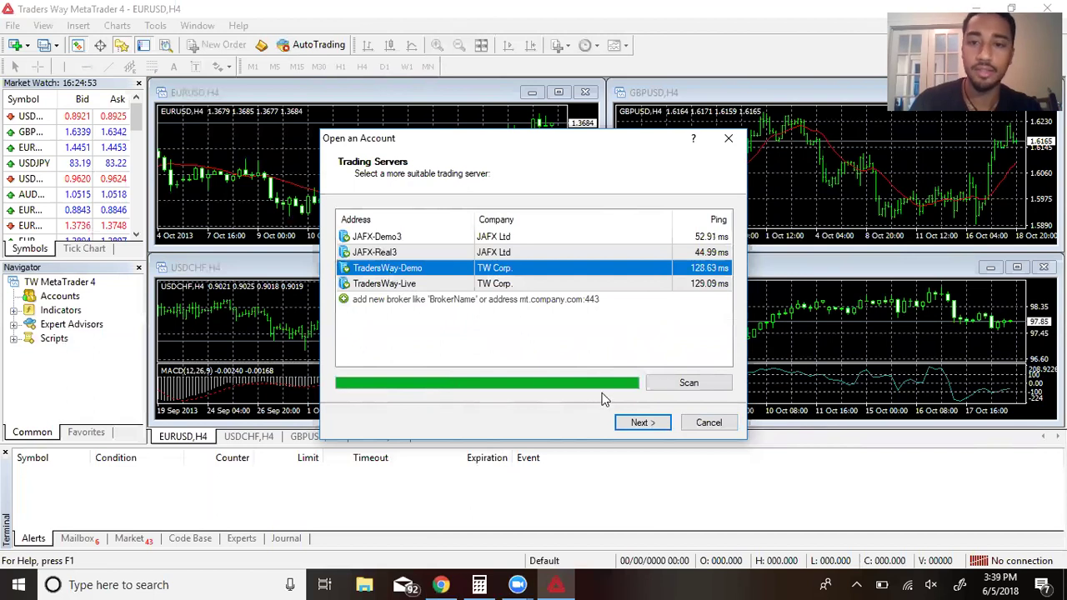
left_click(634, 423)
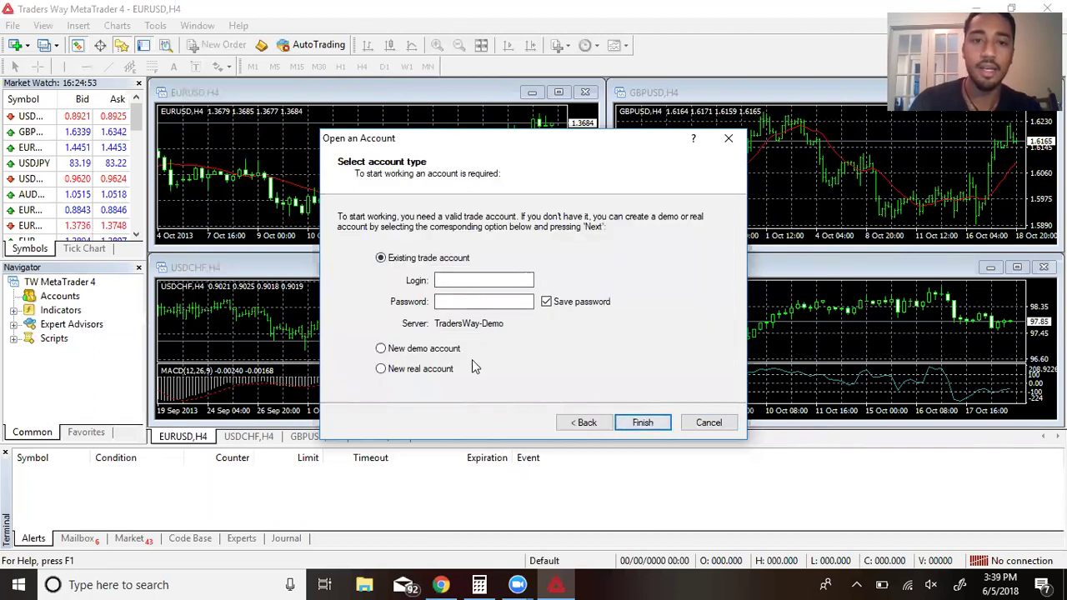
left_click(594, 426)
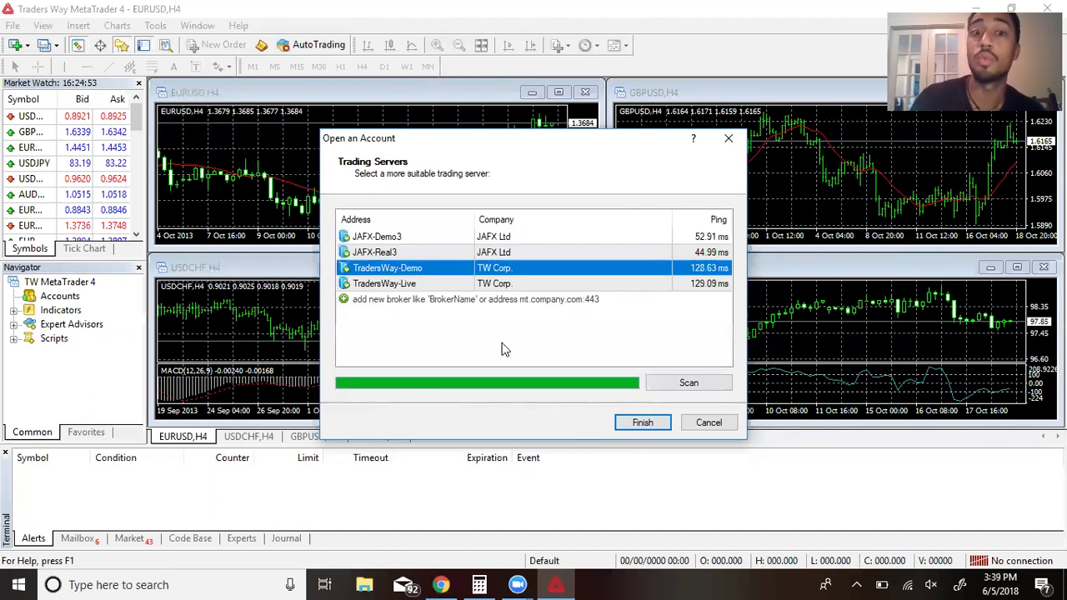
Scan for another broker's servers, then proceed with TradersWay-Demo to the account type choice
left_click(371, 300)
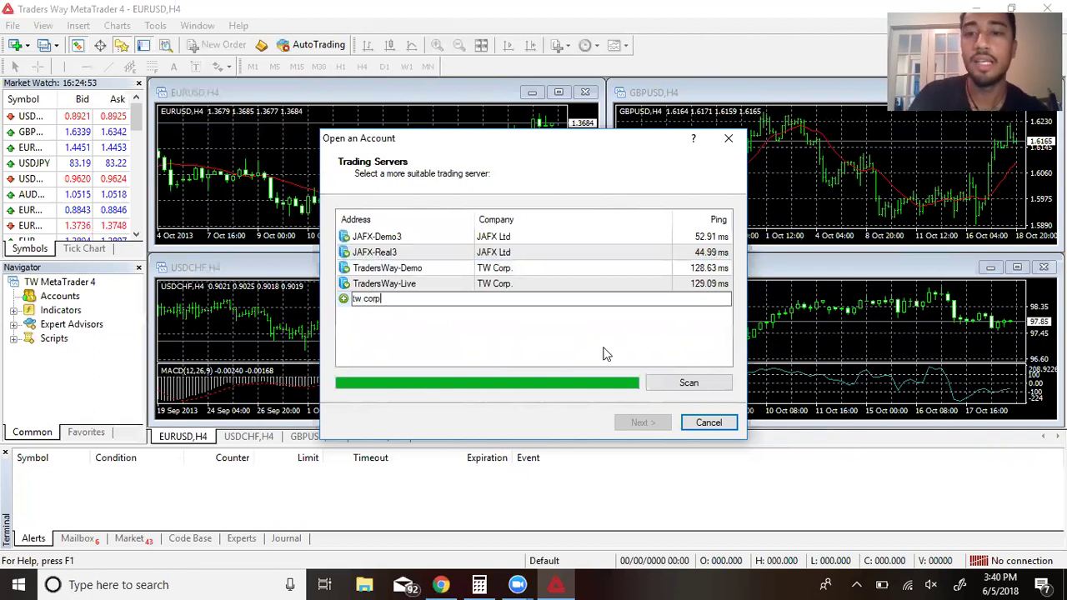
left_click(672, 383)
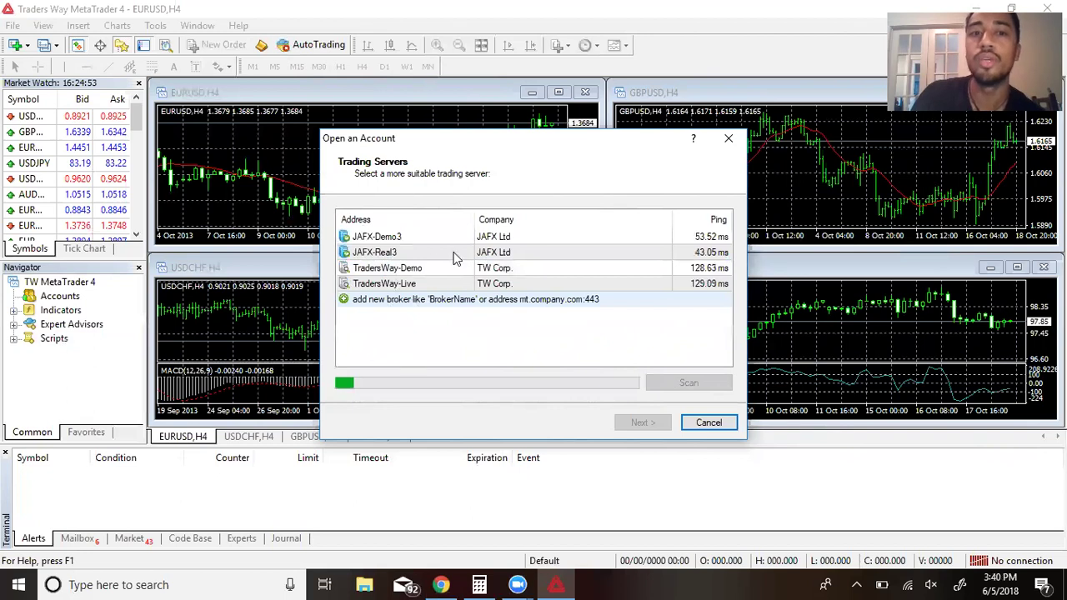
left_click(401, 273)
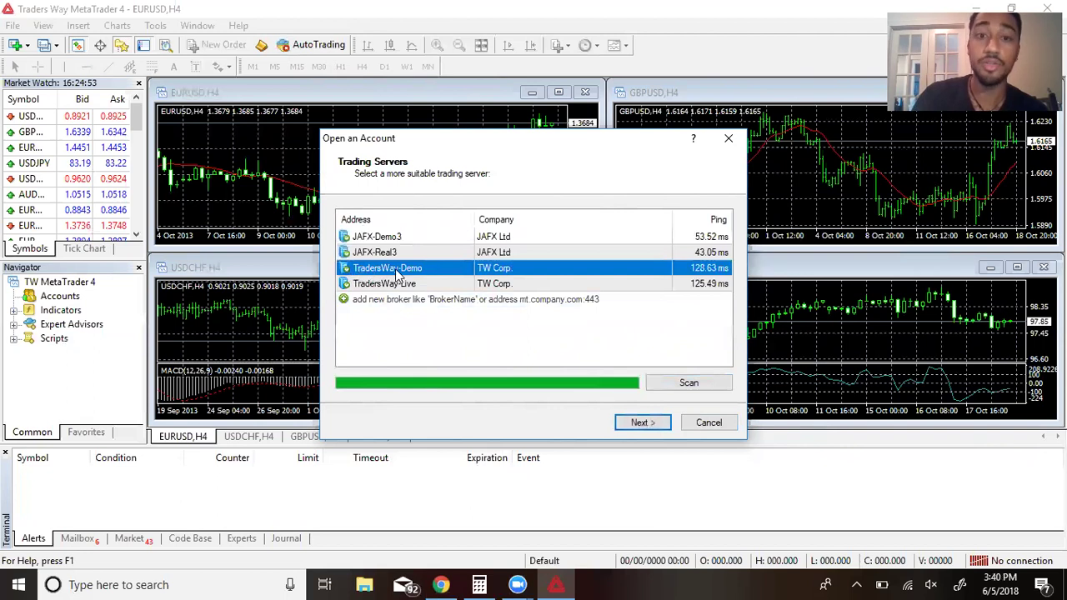
left_click(639, 424)
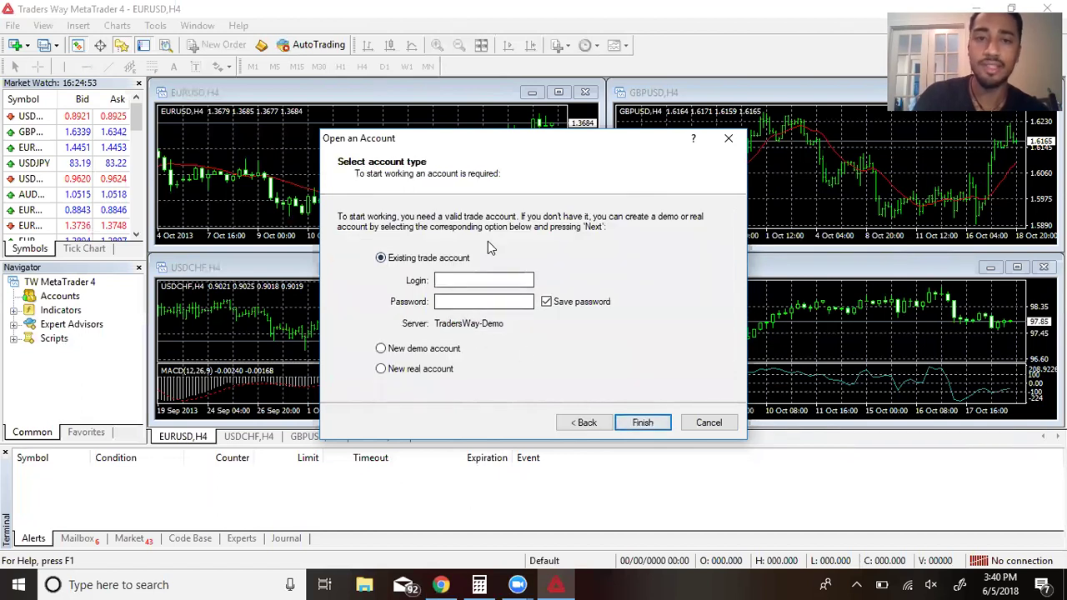
Choose a new demo account, accept the newsletters, keep 50000 deposit and 1:1000 leverage, and submit
left_click(382, 350)
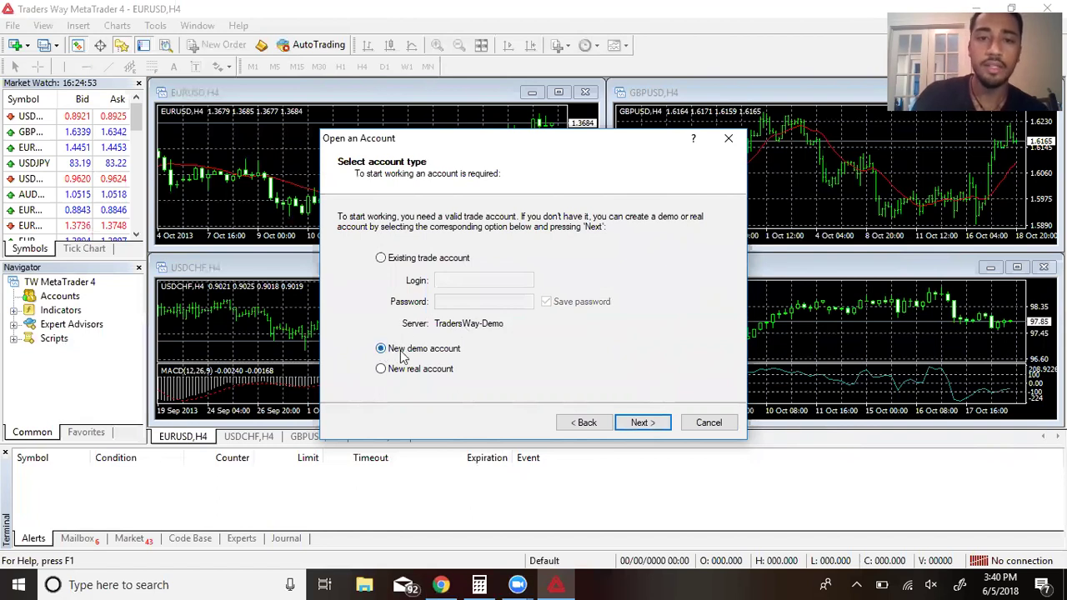
left_click(641, 422)
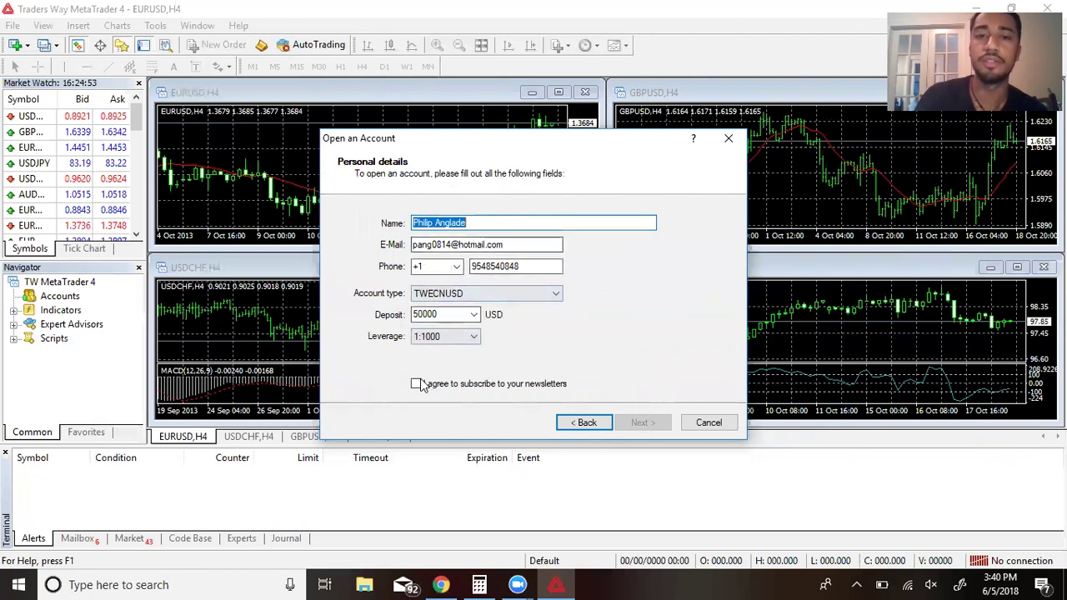
left_click(417, 383)
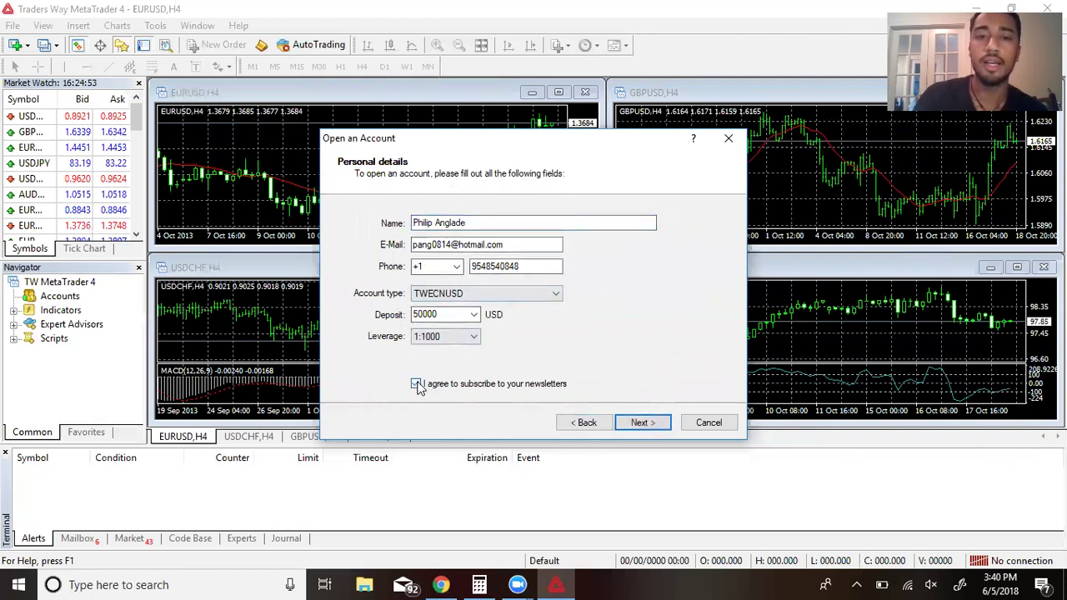
left_click(471, 316)
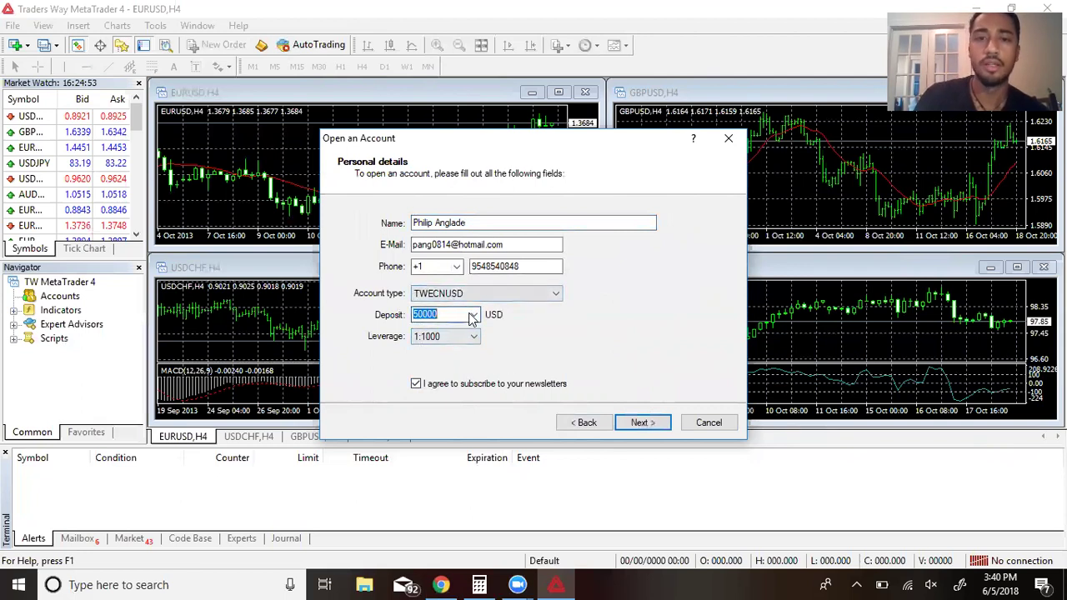
left_click(472, 316)
left_click(473, 316)
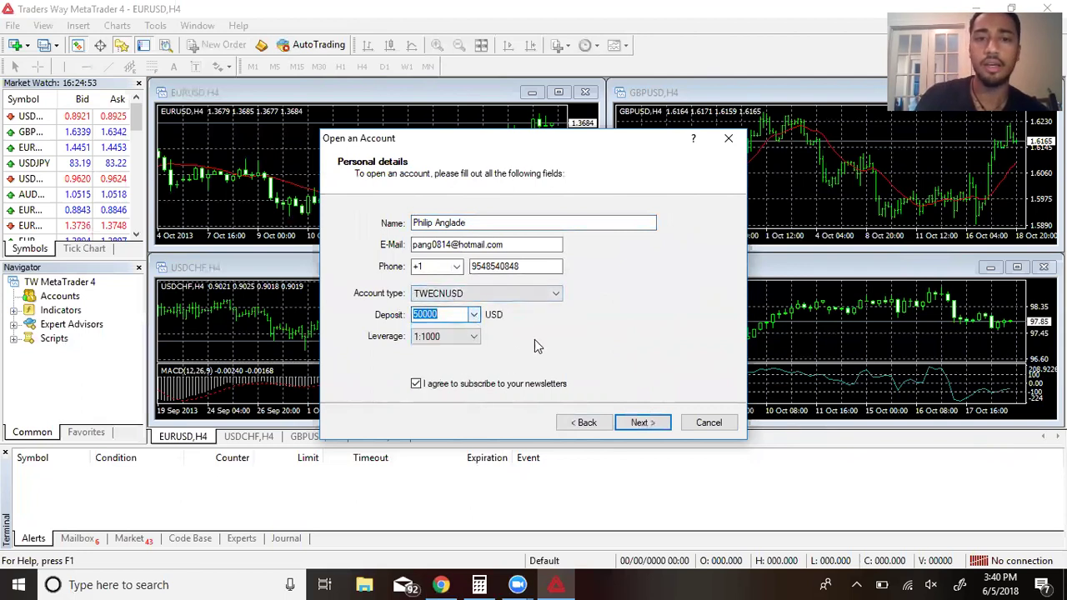
left_click(473, 338)
left_click(472, 341)
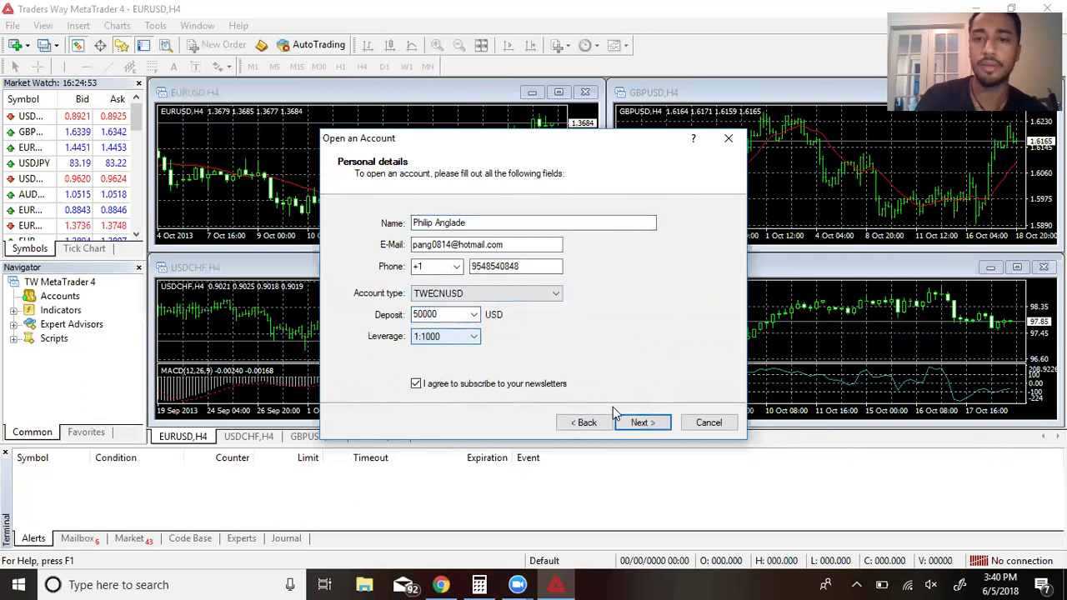
left_click(640, 424)
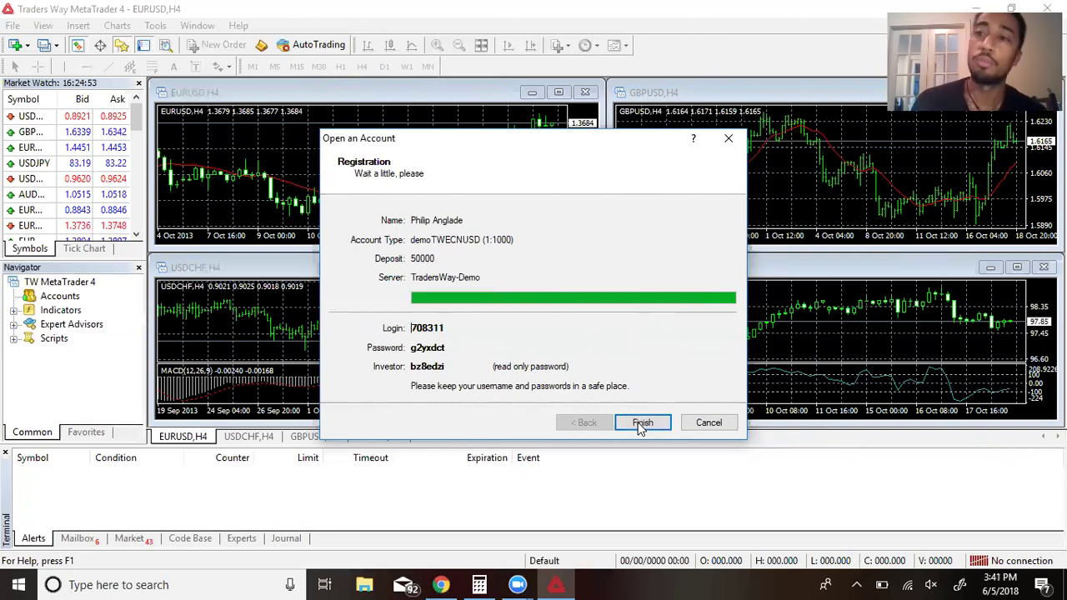
Finish the Registration page to log the terminal into the new TradersWay-Demo account
left_click(642, 424)
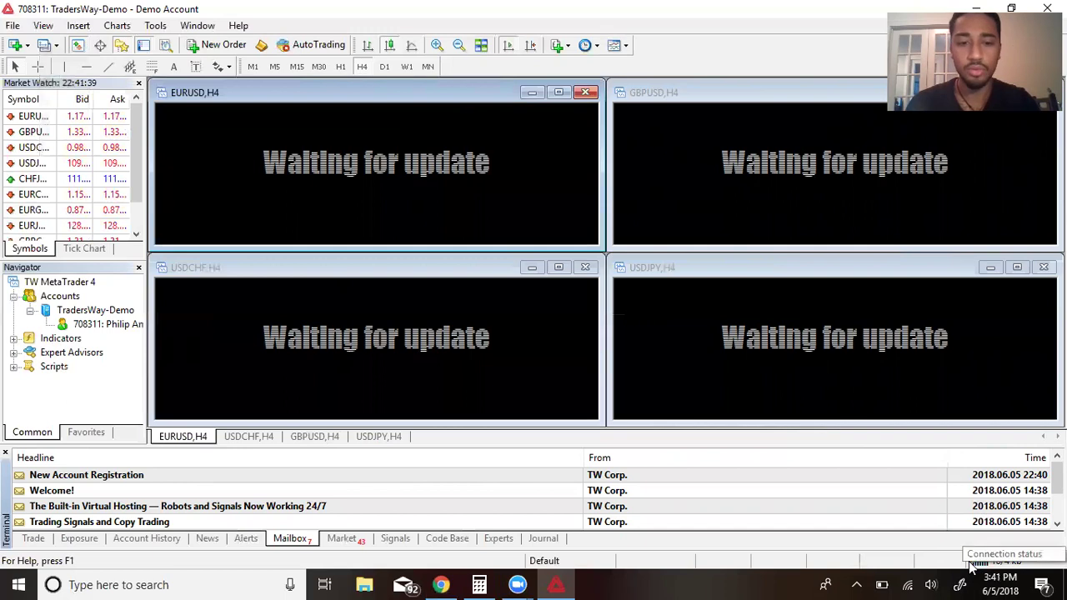
Close the EURUSD, USDCHF and USDJPY charts and maximize the GBPUSD chart
key("XF86AudioRaiseVolume")
key("XF86AudioRaiseVolume")
key("XF86AudioRaiseVolume")
key("XF86AudioRaiseVolume")
key("XF86AudioRaiseVolume")
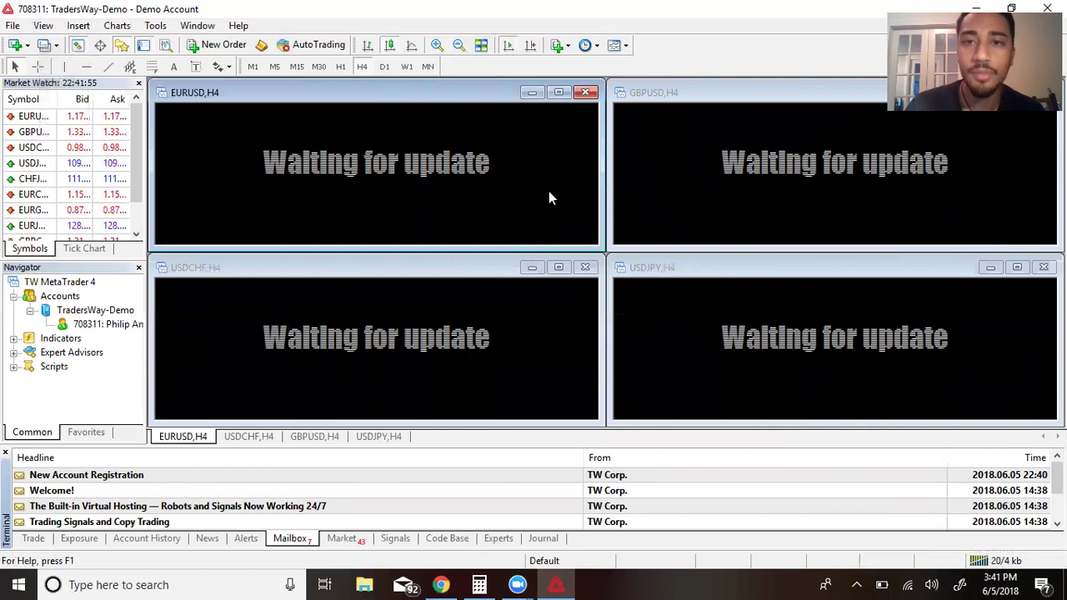
left_click(586, 92)
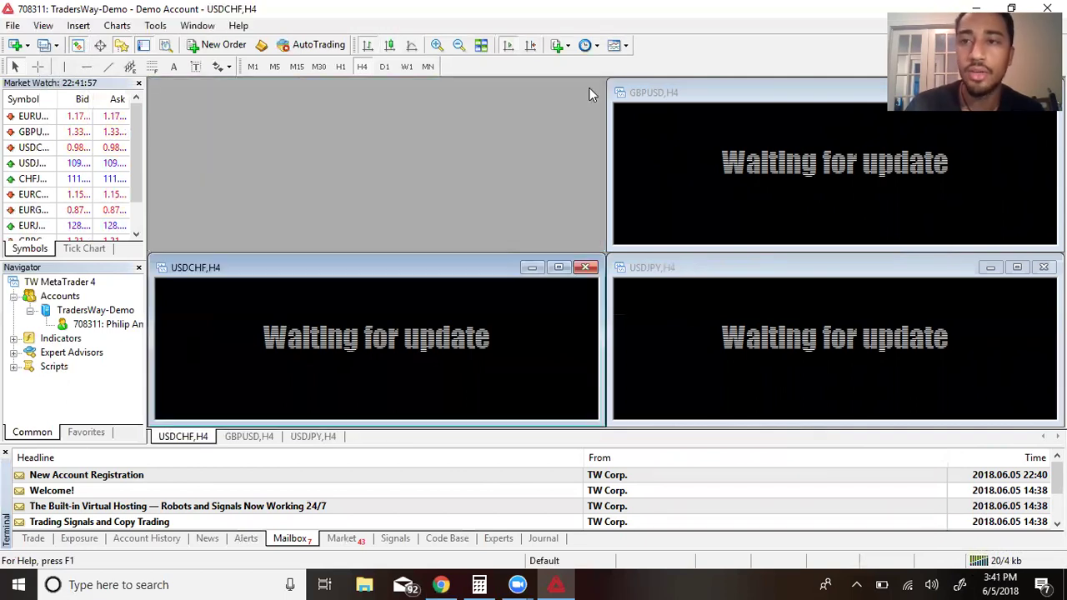
left_click(586, 266)
left_click(1043, 267)
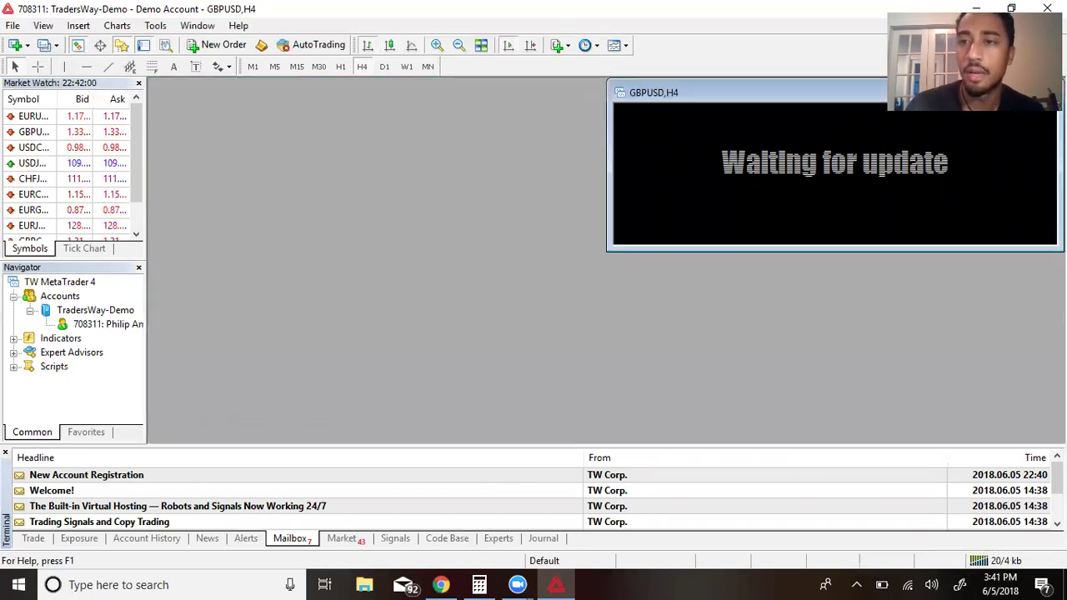
left_click_drag(849, 103, 550, 131)
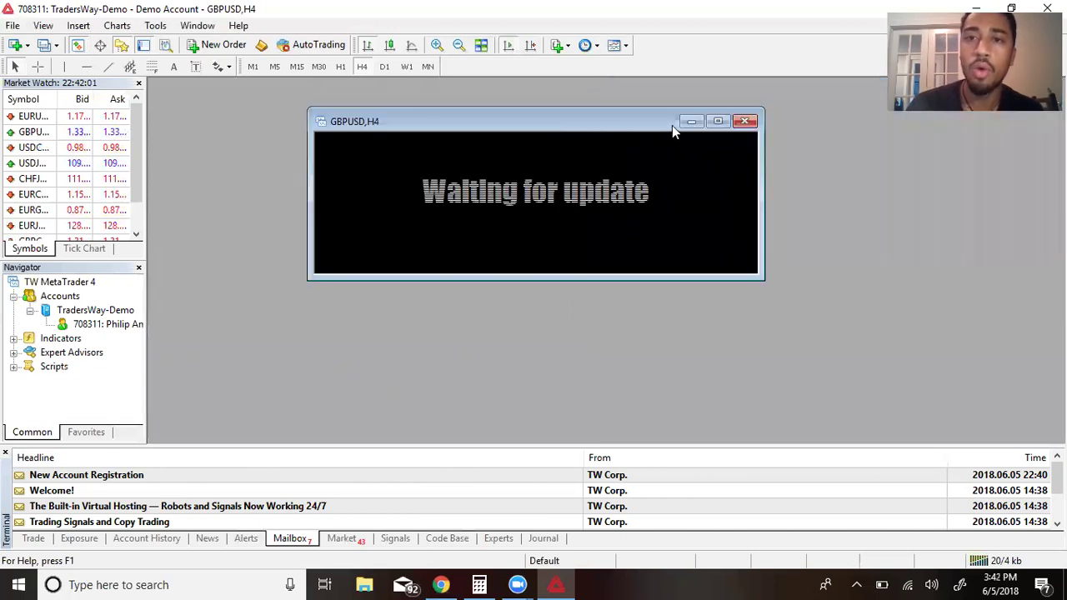
left_click(722, 123)
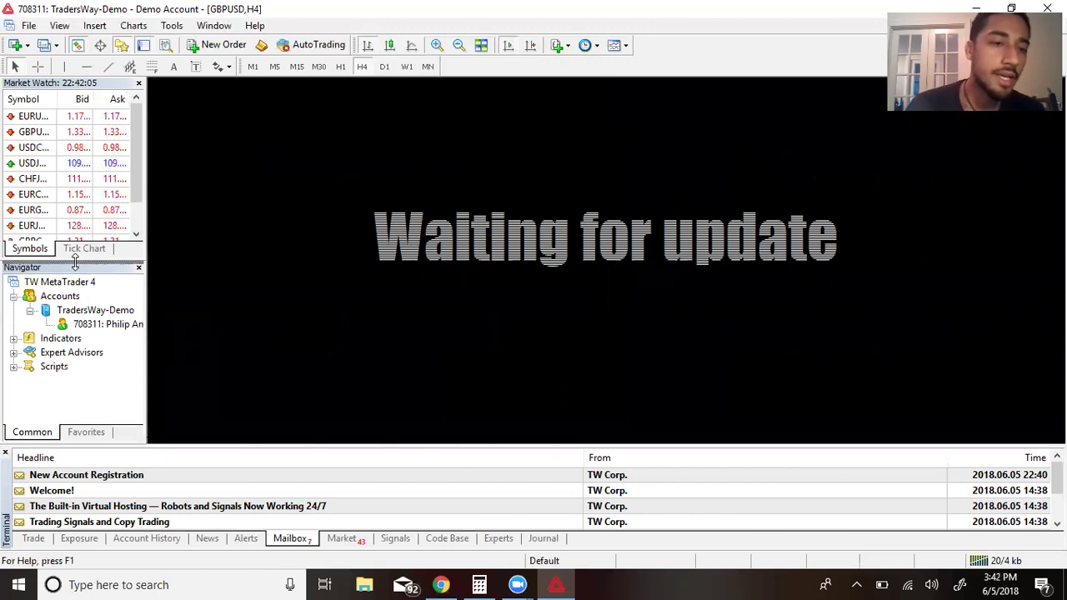
Enlarge Market Watch by shrinking the Navigator, then close the Navigator panel
left_click_drag(75, 263, 75, 295)
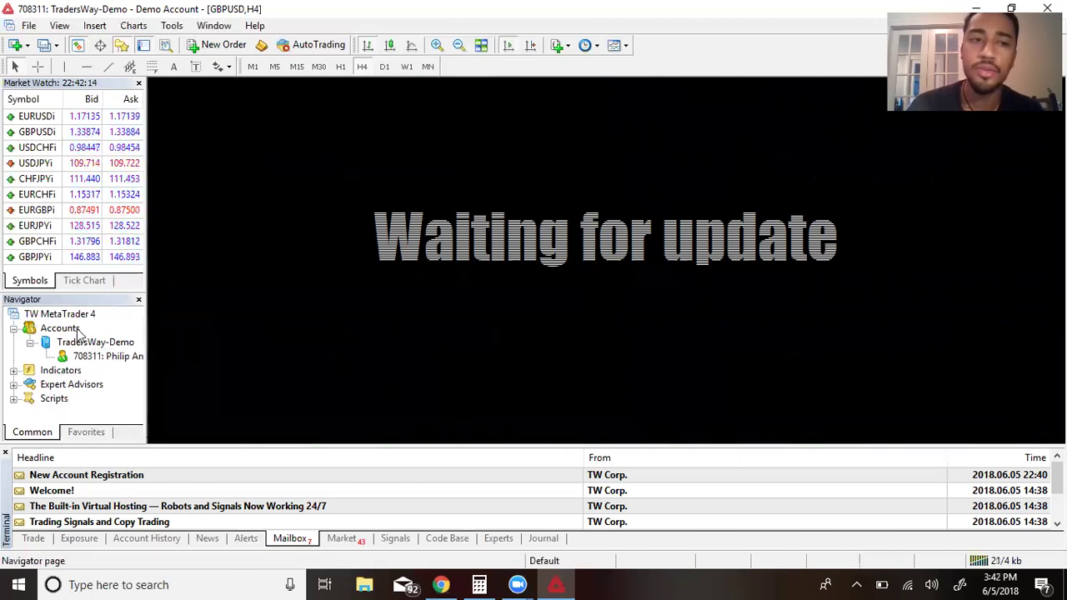
left_click_drag(81, 296, 80, 364)
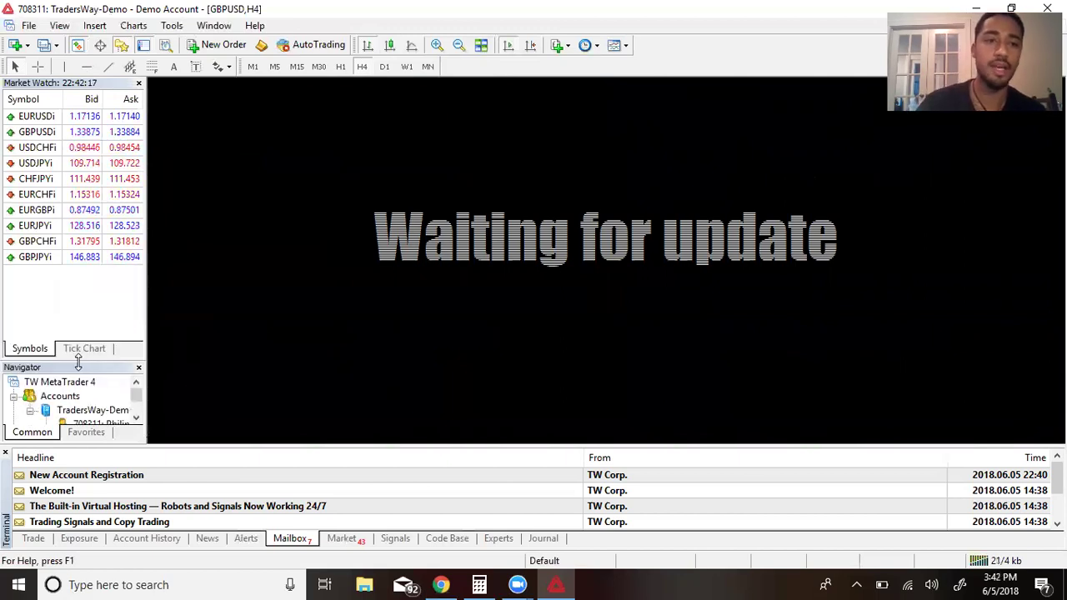
left_click(136, 417)
left_click(136, 417)
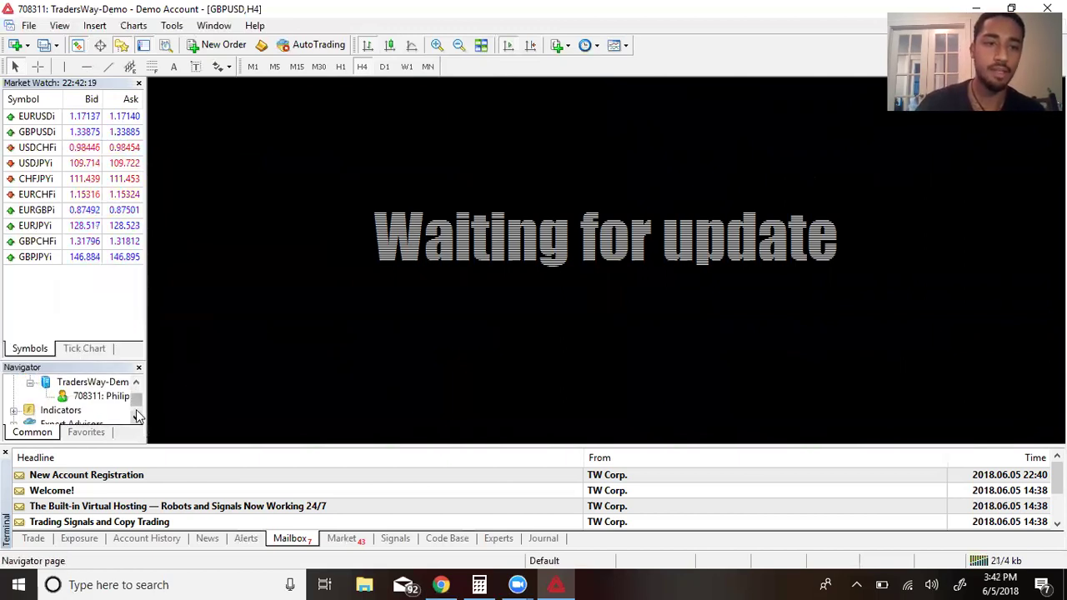
left_click(139, 368)
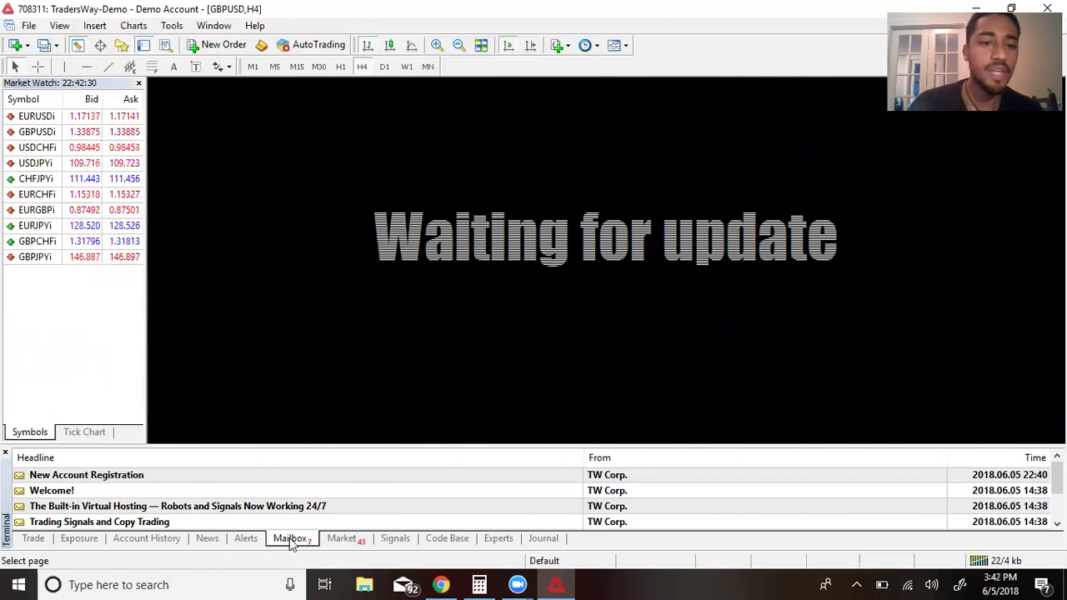
Check the 50000 deposit in Account History, then drop EURUSDi from Market Watch onto the chart
left_click(149, 541)
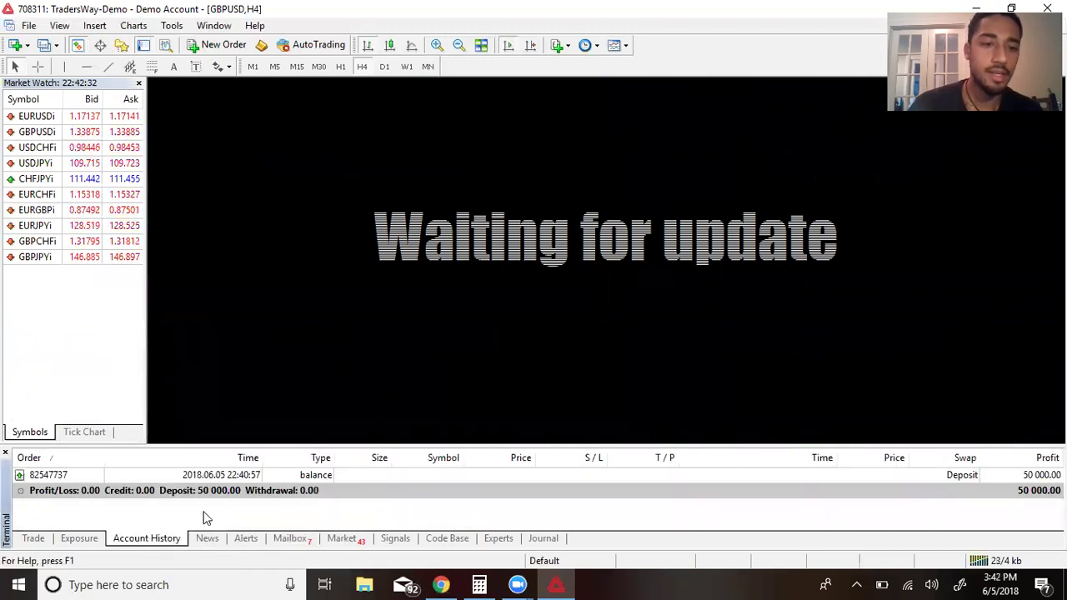
left_click(30, 540)
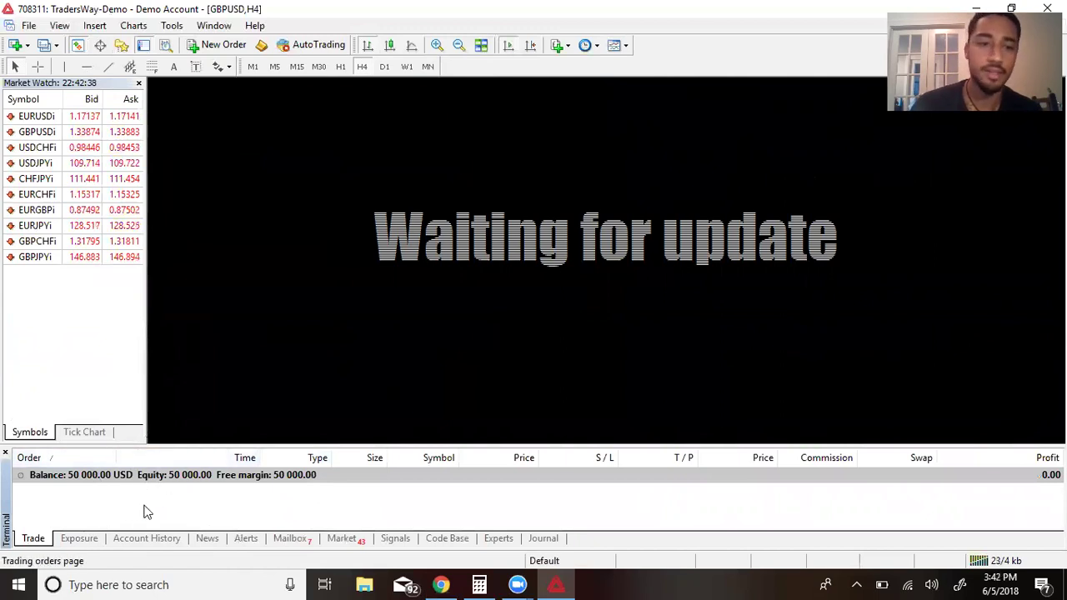
left_click(147, 539)
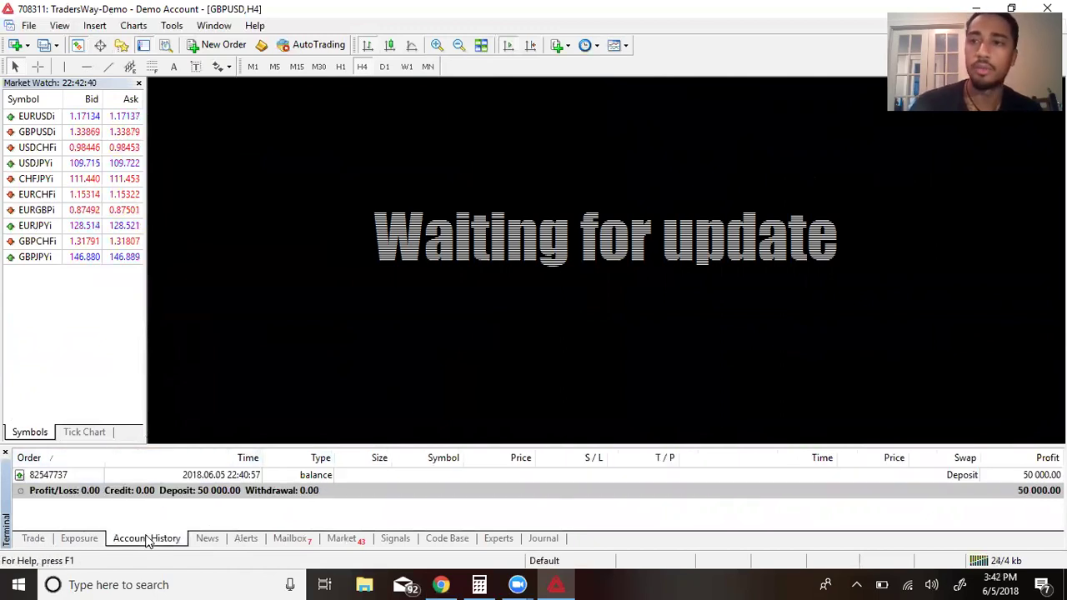
left_click(33, 539)
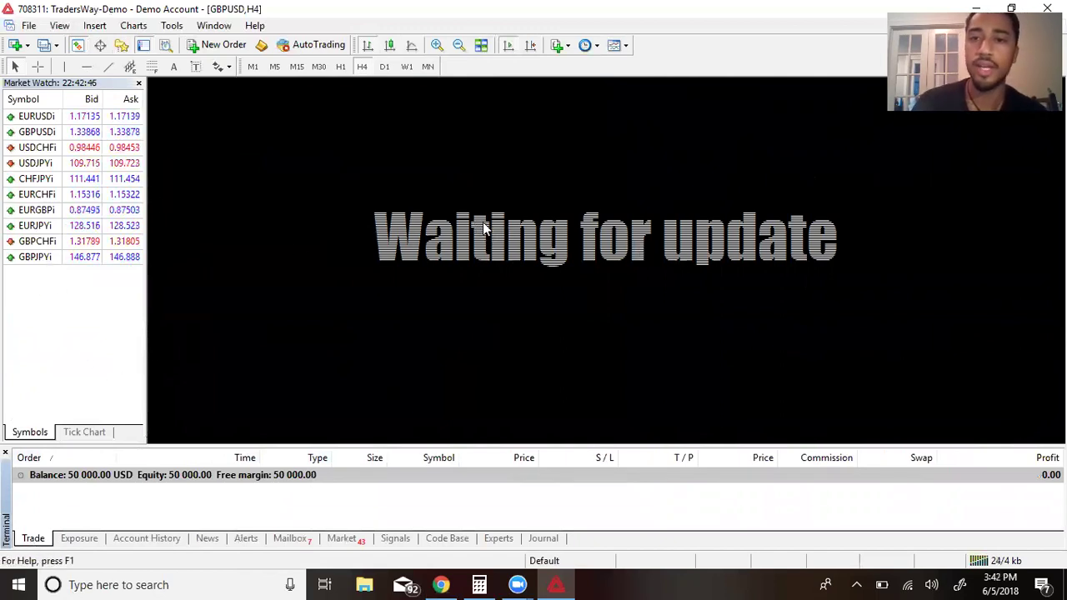
left_click(35, 119)
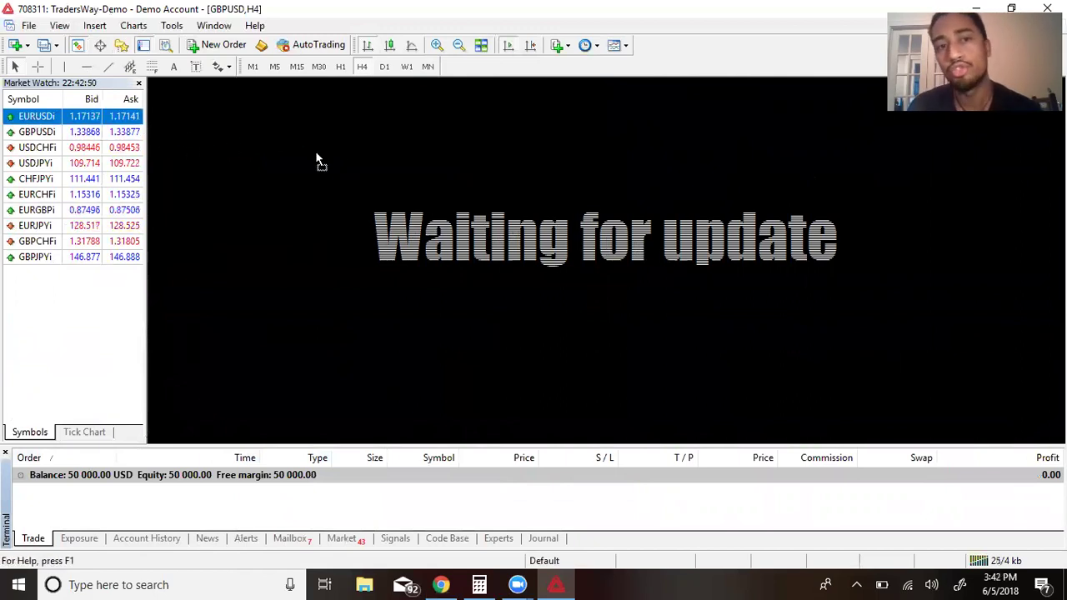
left_click_drag(350, 169, 350, 169)
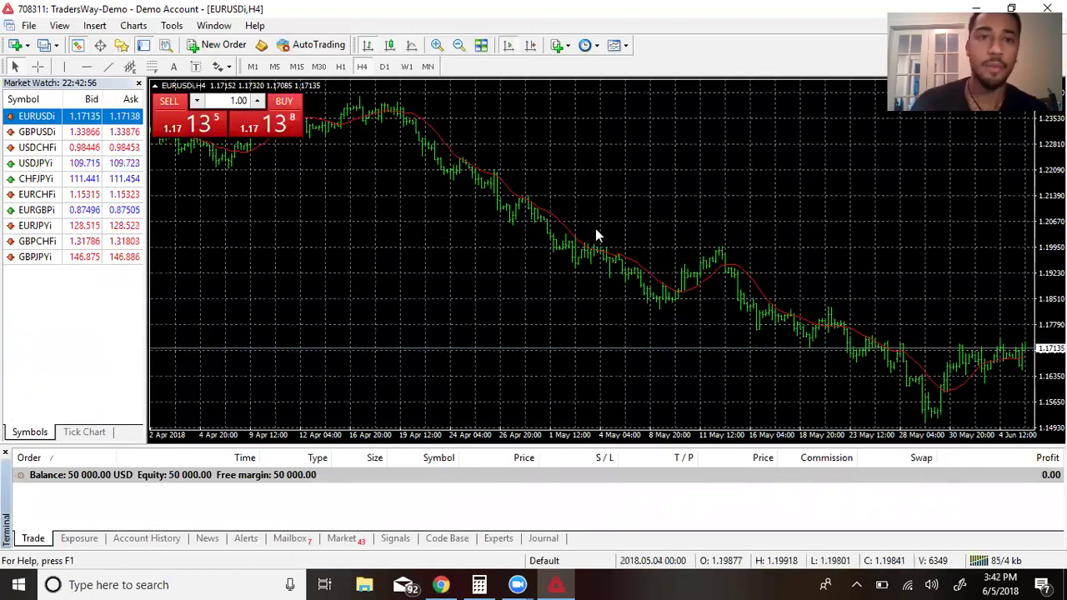
Open the Symbols list from the Market Watch context menu
right_click(62, 283)
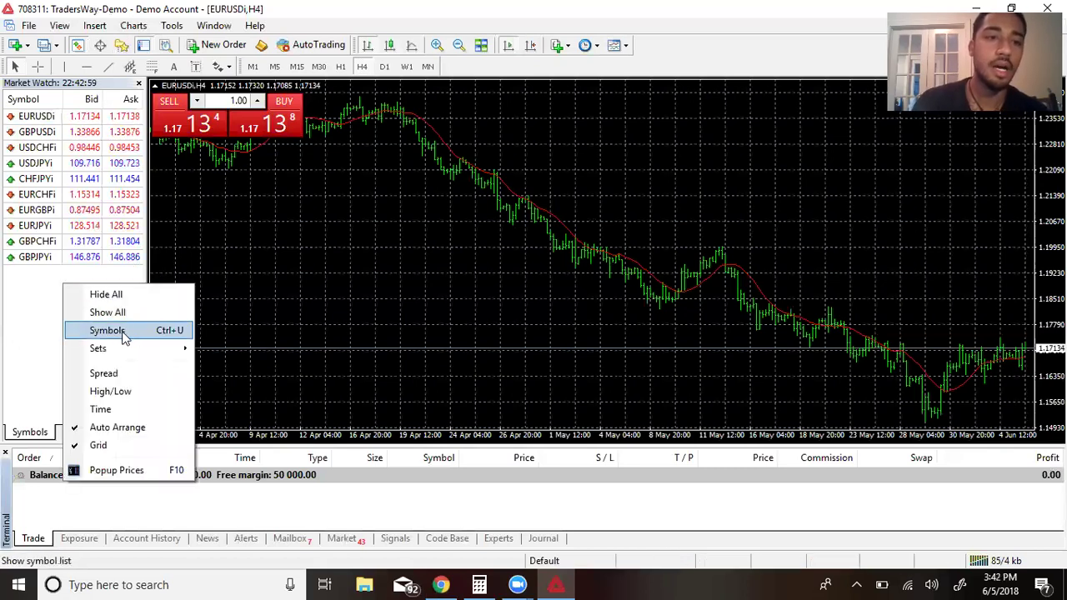
left_click(30, 298)
right_click(47, 283)
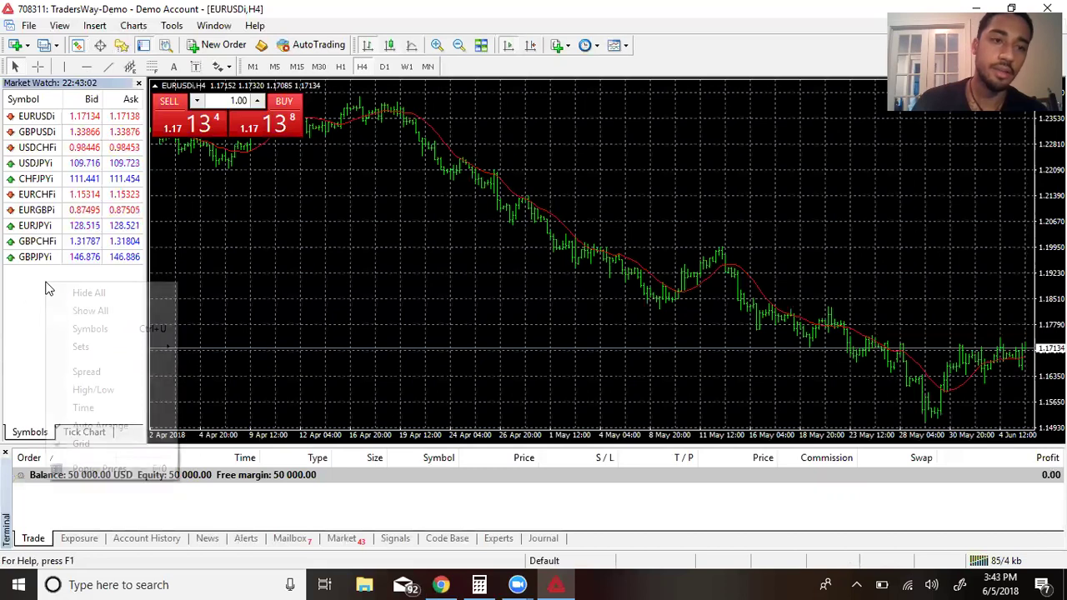
left_click(106, 331)
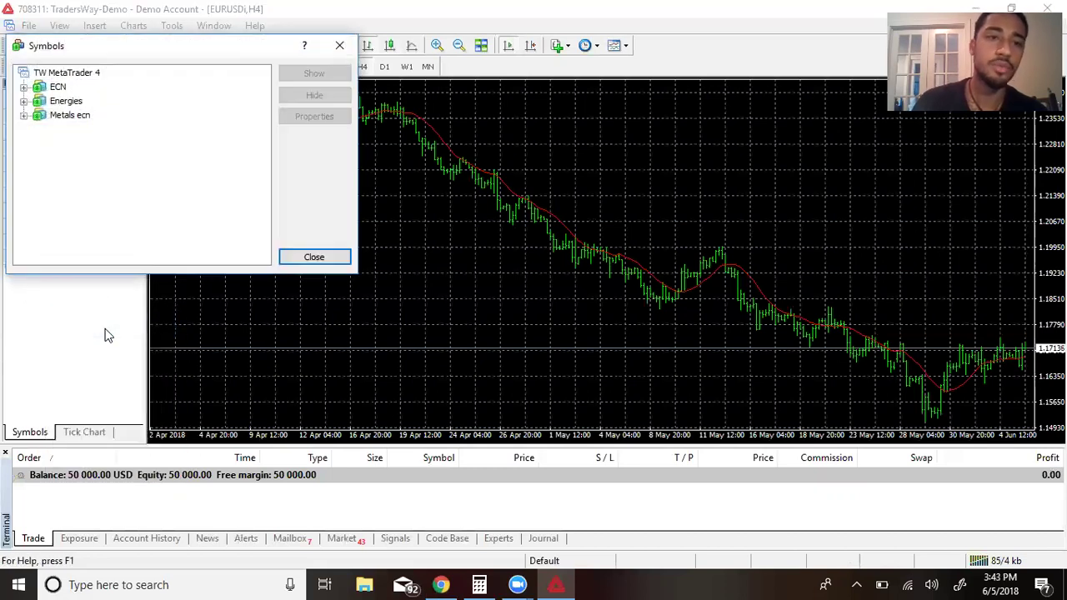
Show AUDCADi, AUDCHFi, AUDJPYi, AUDNZDi, AUDUSDi, CADCHFi, CADJPYi, EURAUDi and EURCADi in Market Watch
left_click(24, 86)
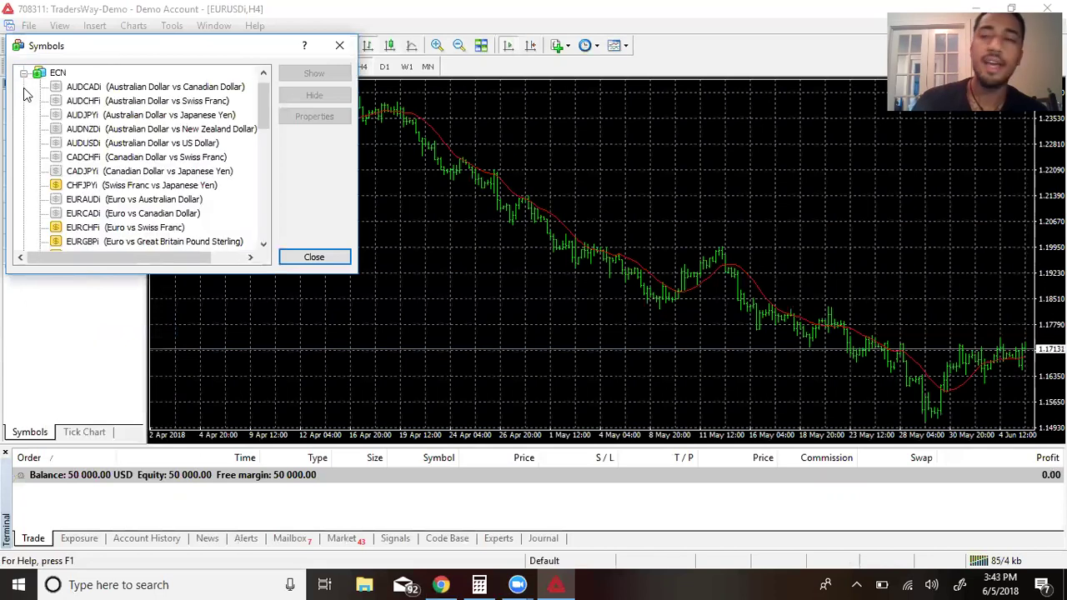
double_click(59, 88)
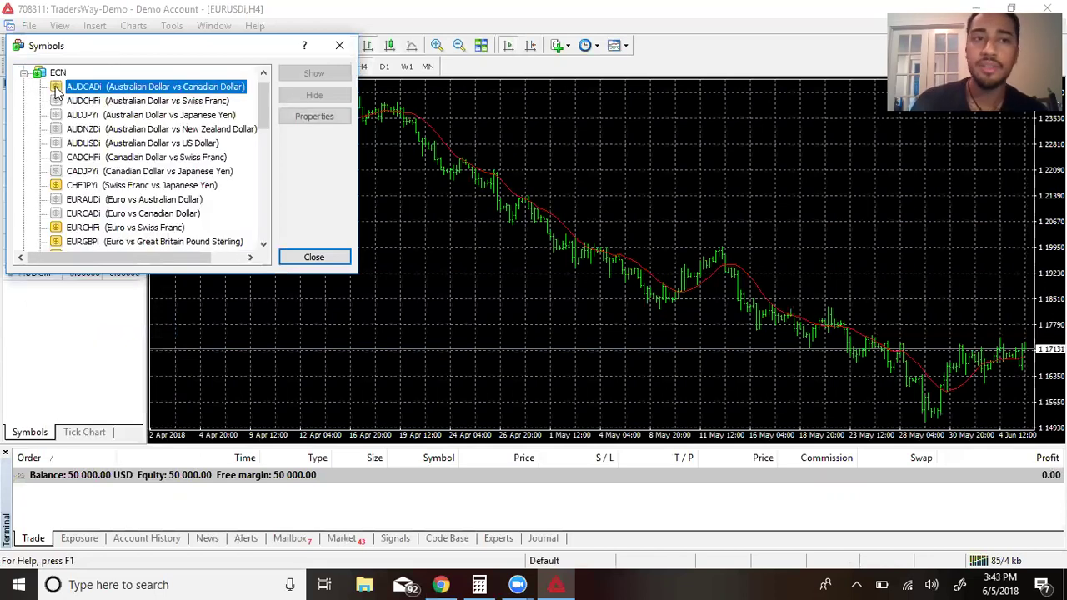
double_click(56, 101)
double_click(57, 115)
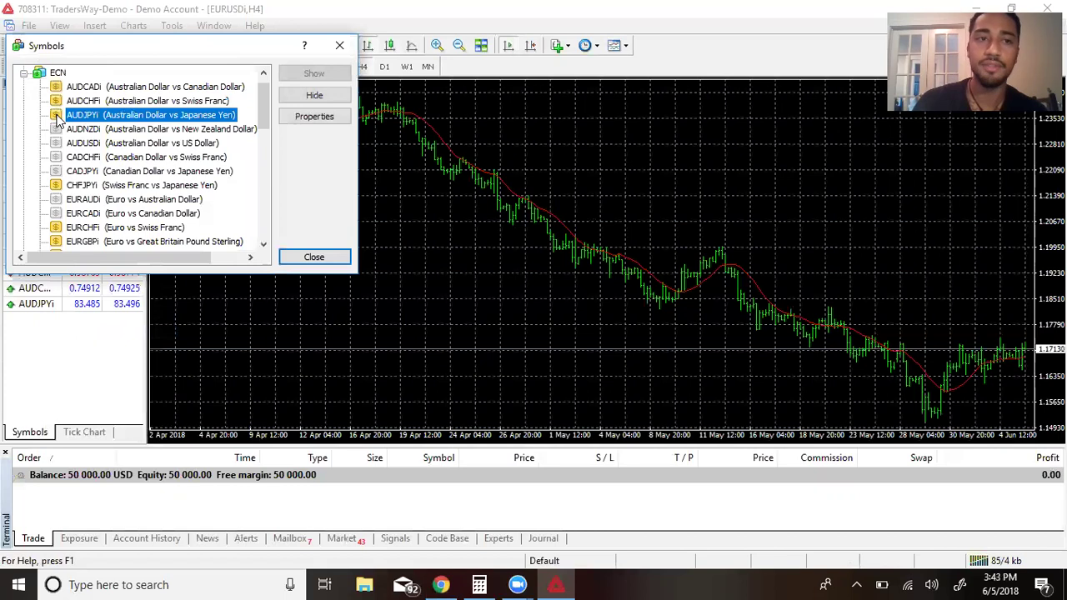
double_click(56, 129)
left_click(59, 143)
double_click(60, 143)
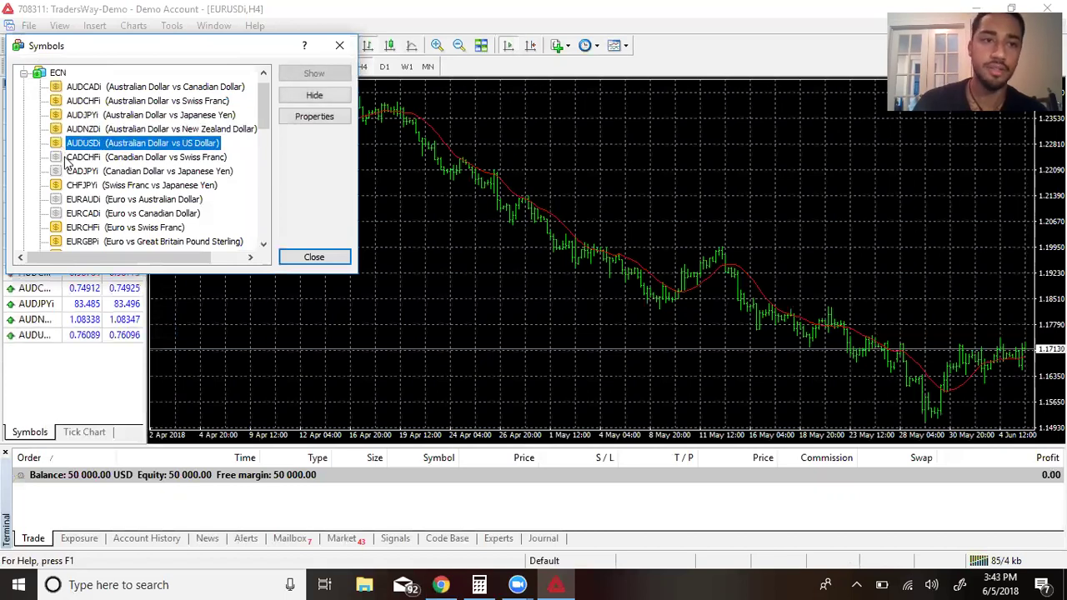
double_click(65, 158)
double_click(70, 172)
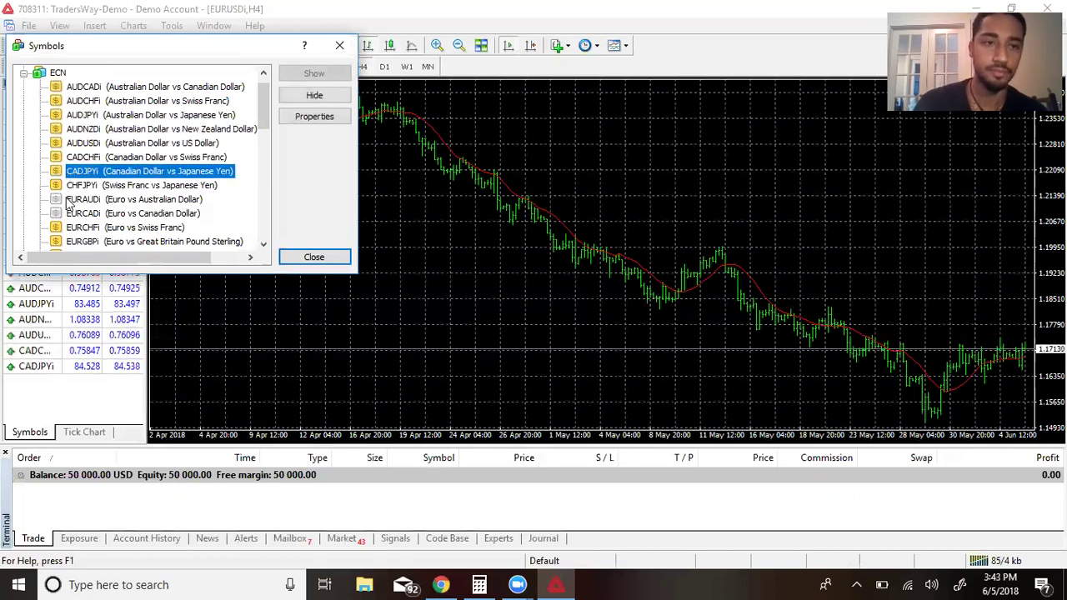
double_click(63, 200)
double_click(60, 214)
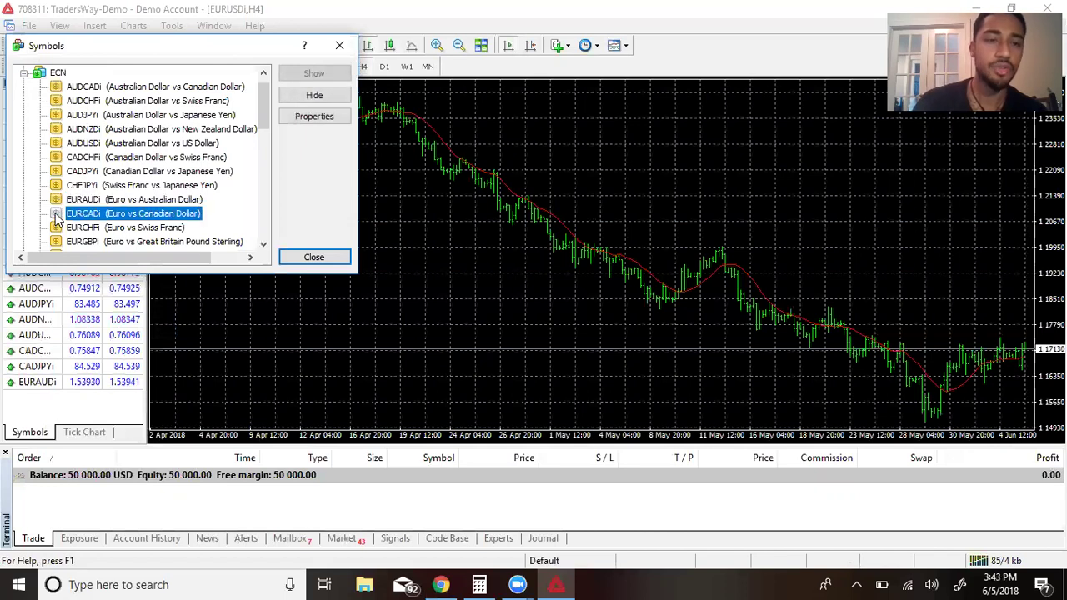
Show EURNZDi, GBPAUDi and GBPCADi in Market Watch
left_click(264, 245)
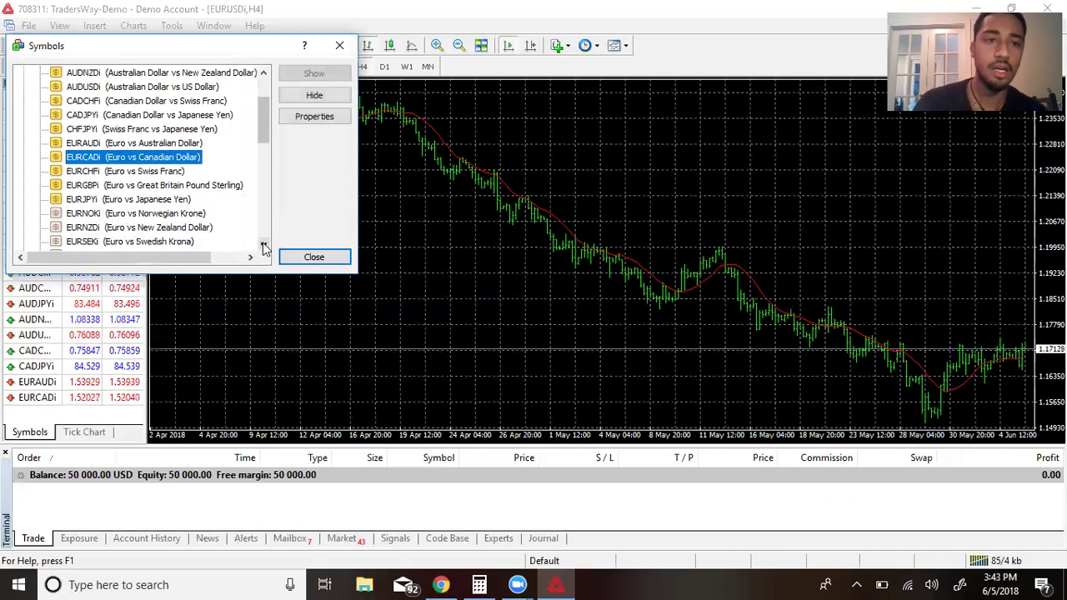
left_click(264, 246)
left_click(263, 246)
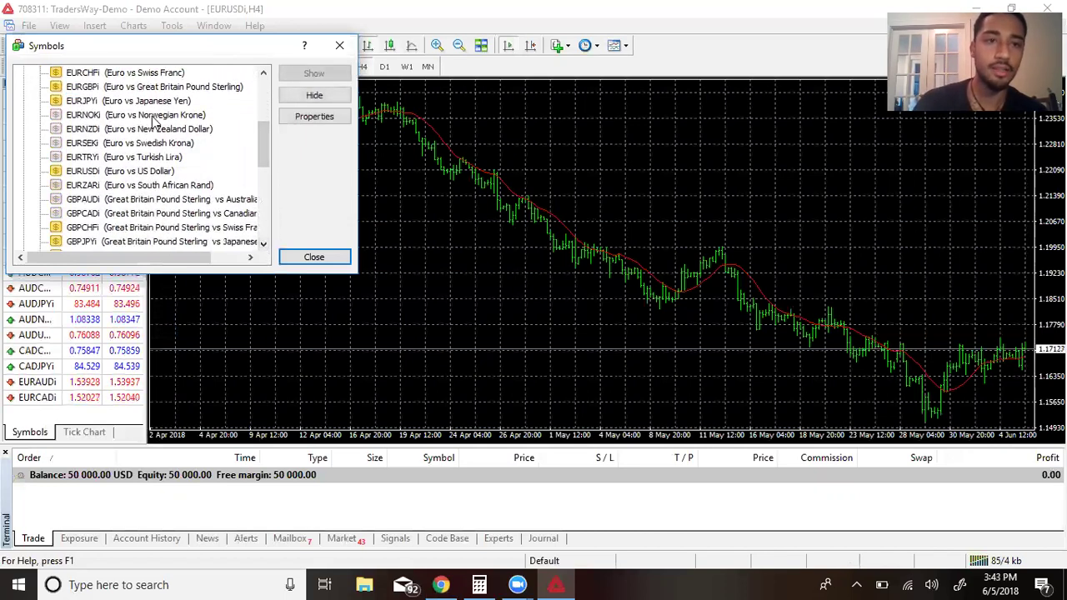
double_click(72, 130)
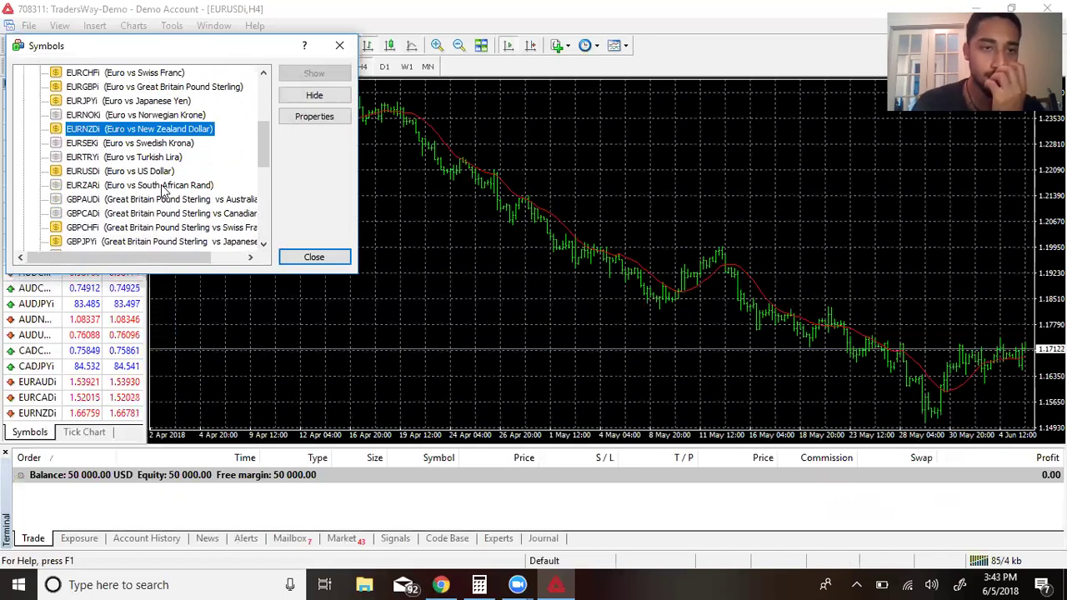
double_click(60, 200)
double_click(60, 214)
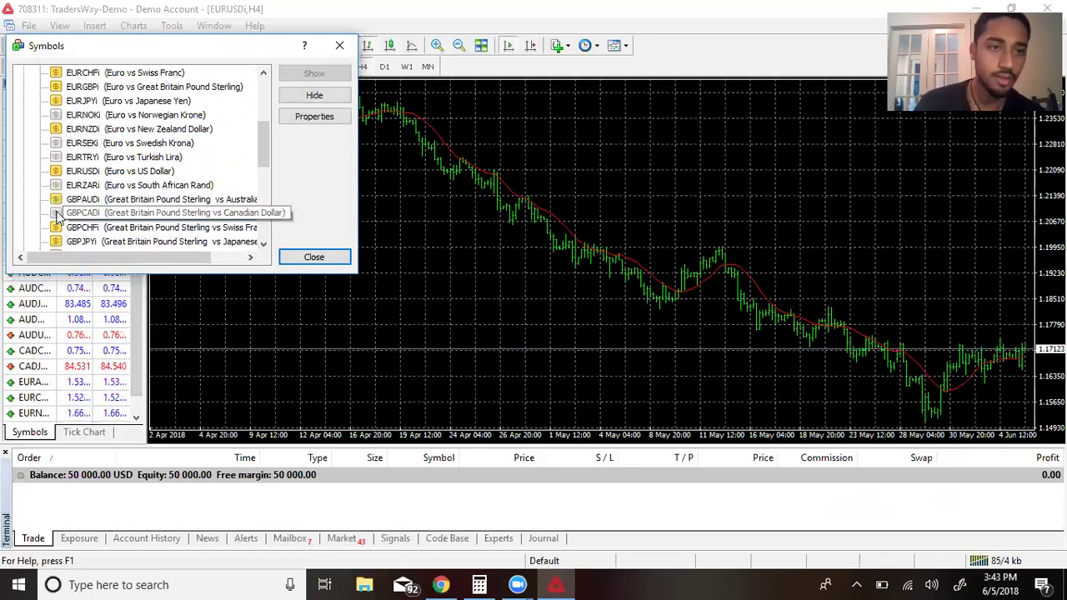
left_click(263, 244)
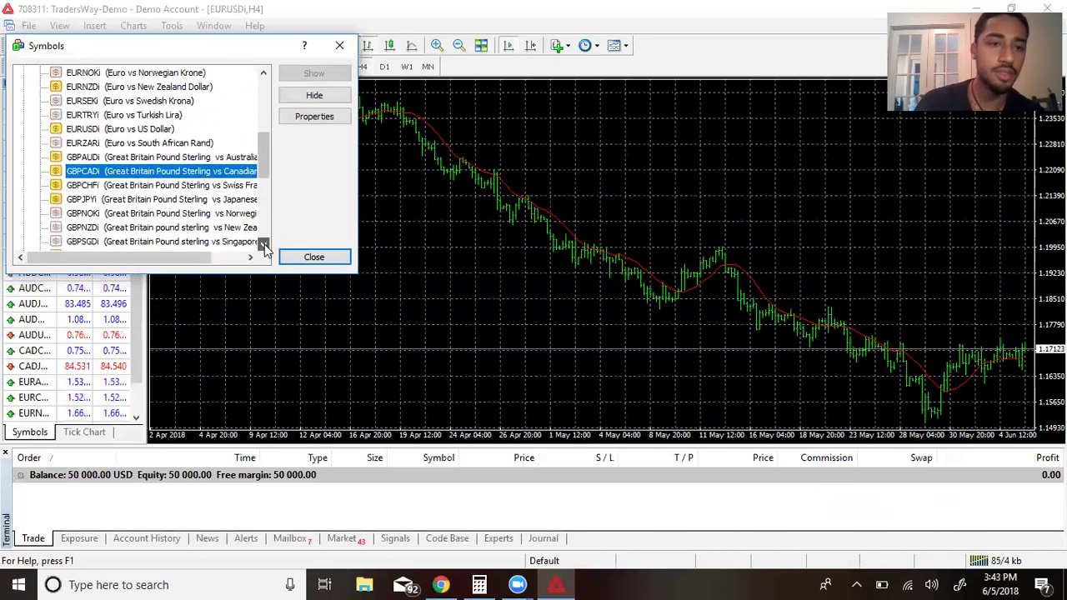
left_click(264, 245)
left_click(264, 245)
left_click(264, 245)
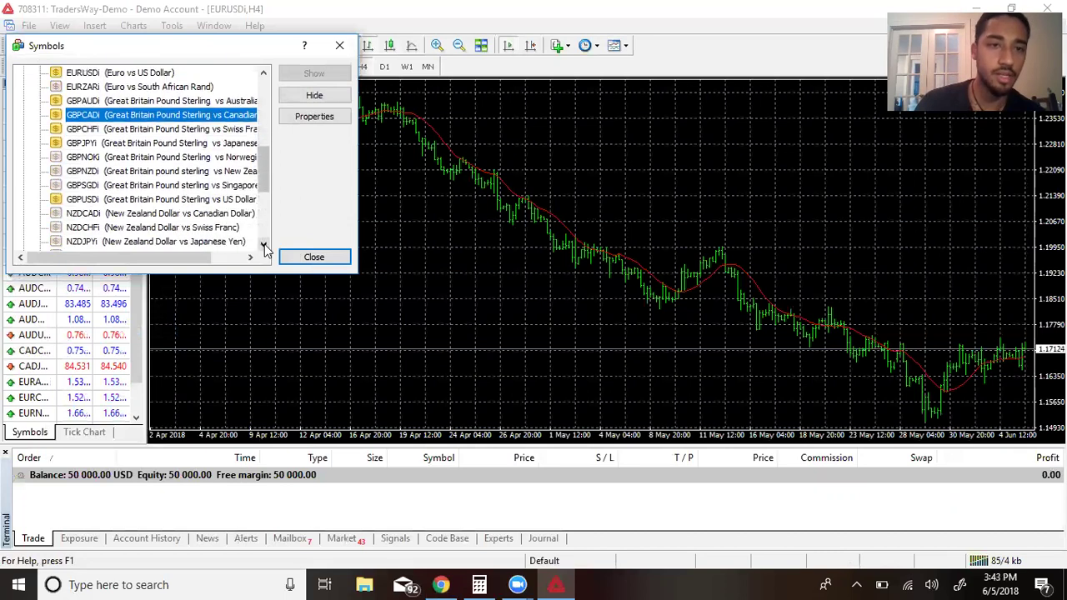
Scroll past the NZD crosses and show NZDUSDi and USDCADi in Market Watch
left_click(215, 171)
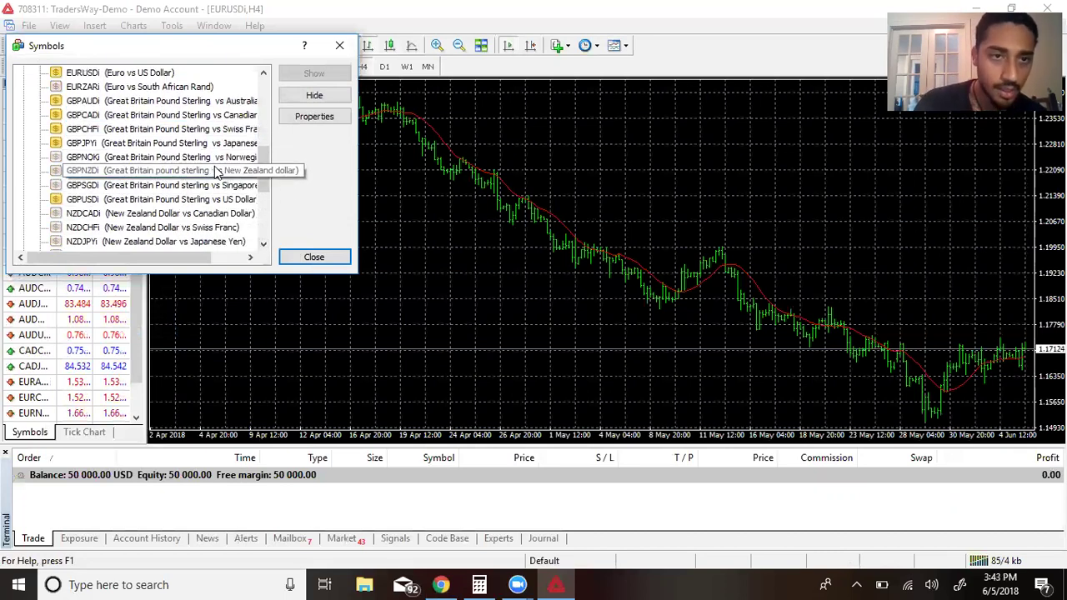
left_click(190, 215)
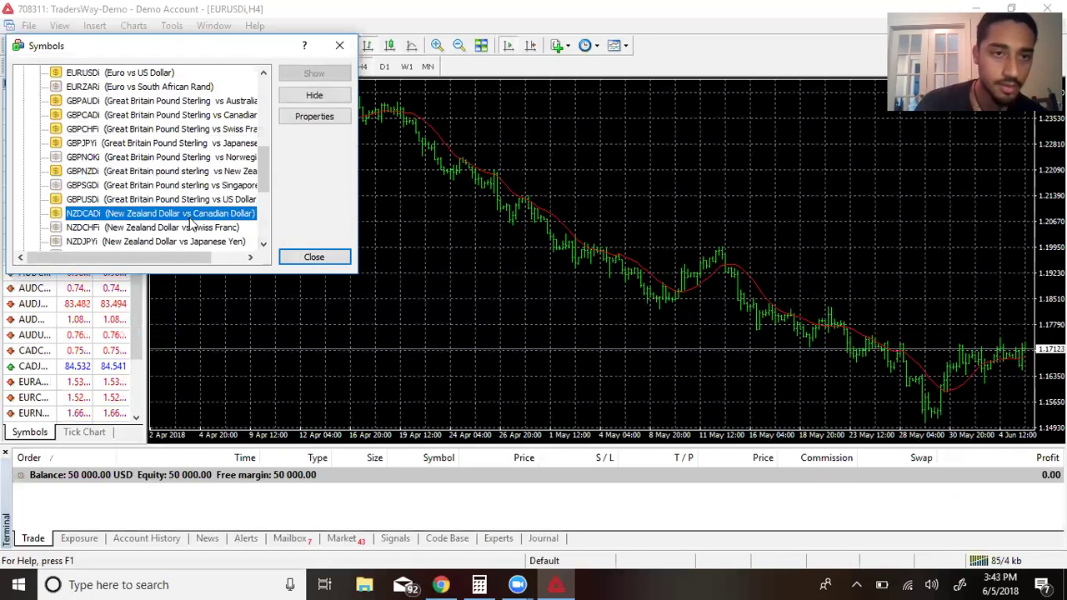
left_click(194, 228)
left_click(227, 244)
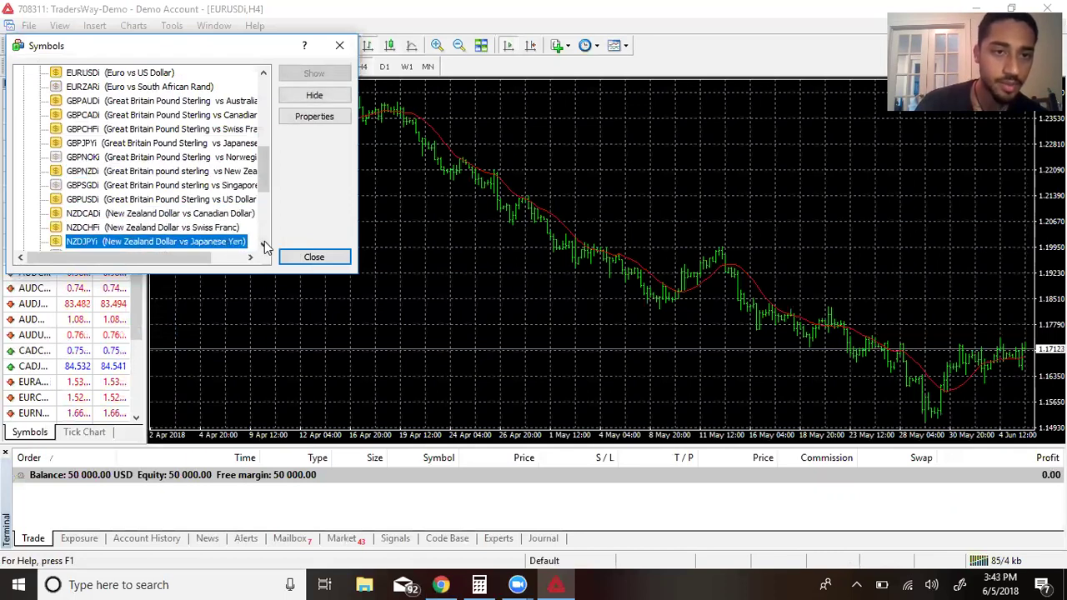
left_click(264, 243)
left_click(264, 244)
left_click(263, 244)
left_click(263, 243)
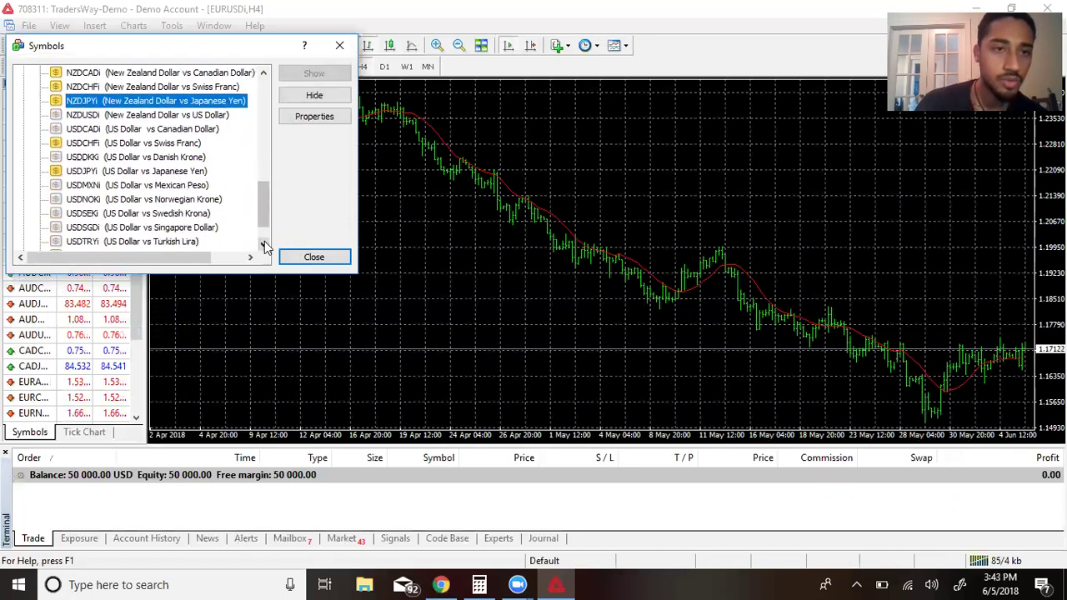
left_click(264, 244)
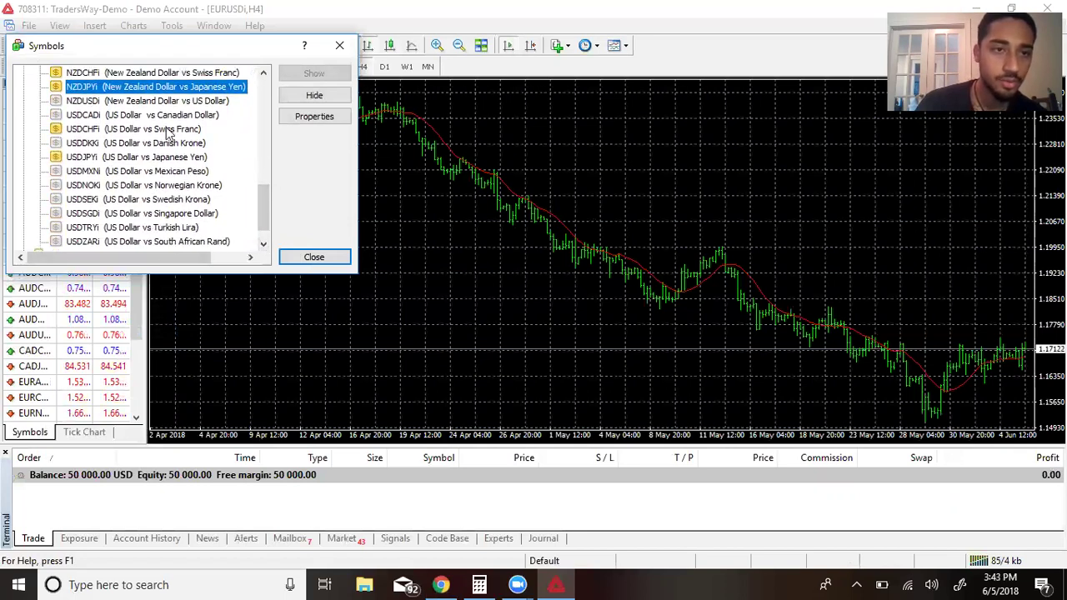
double_click(58, 101)
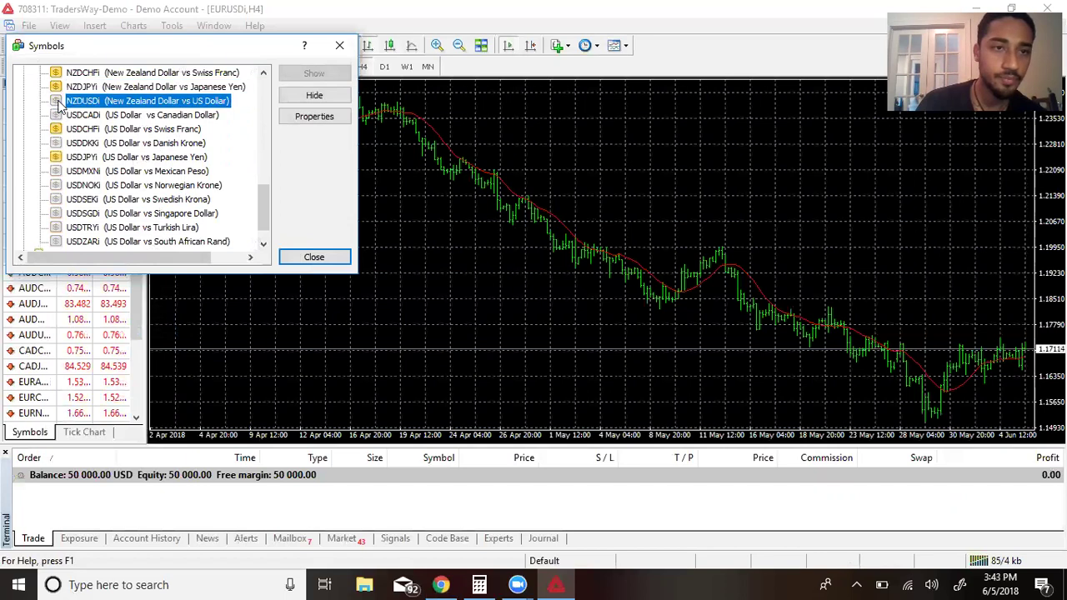
double_click(57, 114)
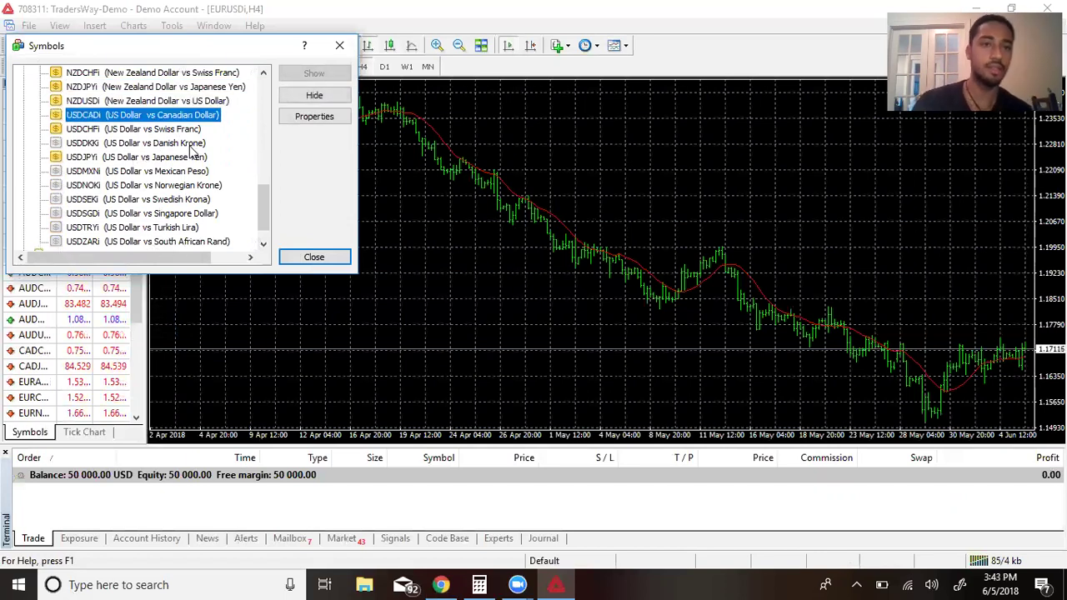
Close the Symbols dialog and widen Market Watch to show full pair names like AUDCADi with bid/ask prices
left_click(313, 258)
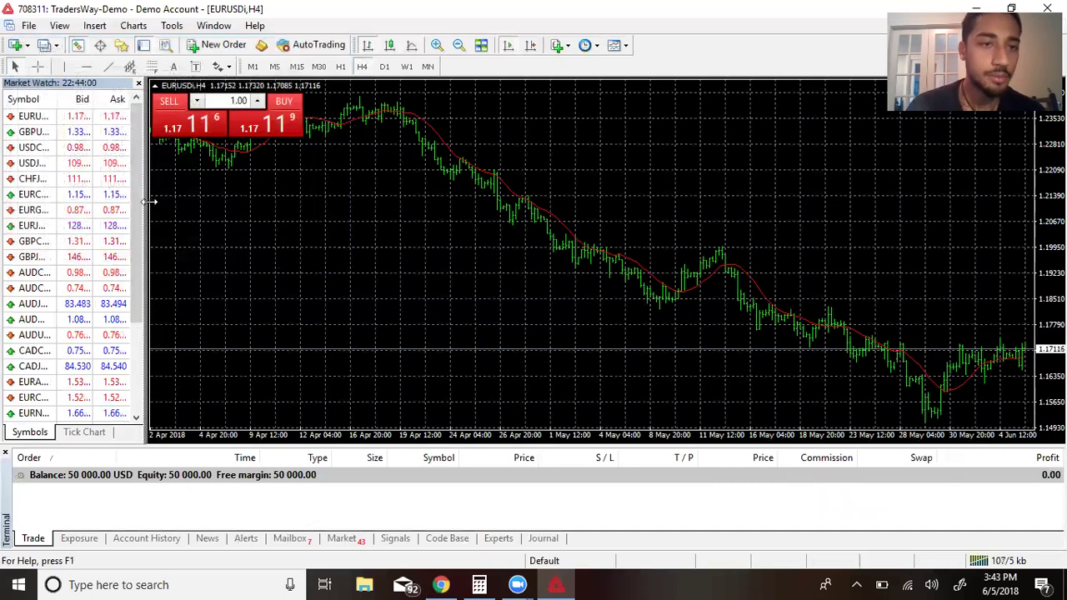
left_click_drag(150, 201, 168, 201)
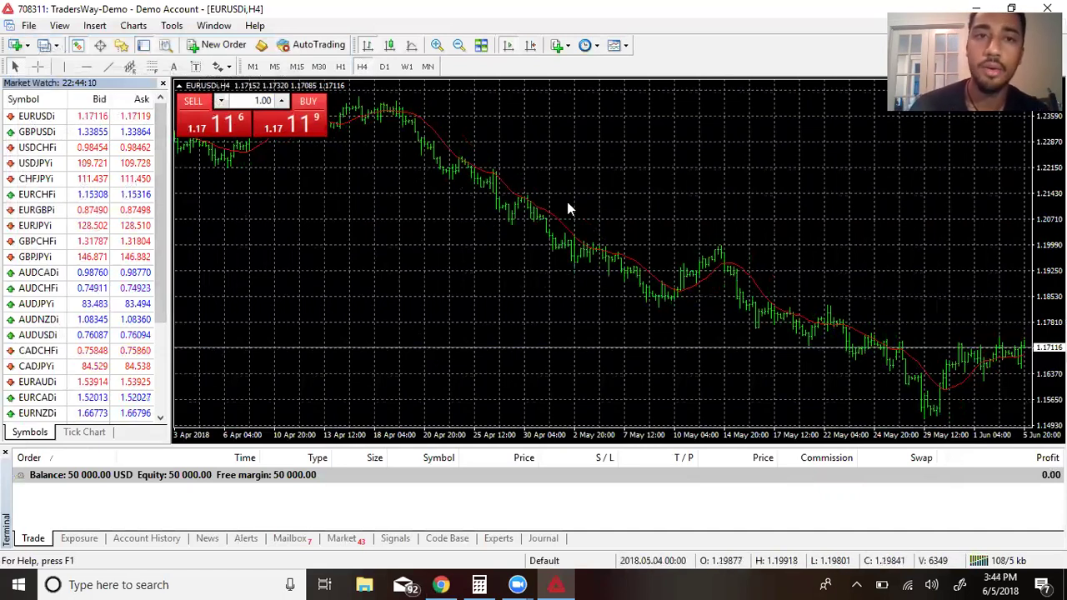
Load the Philip_Cue_DrK.tpl template from Desktop\IML\Templates onto the EURUSD H4 chart
left_click(138, 28)
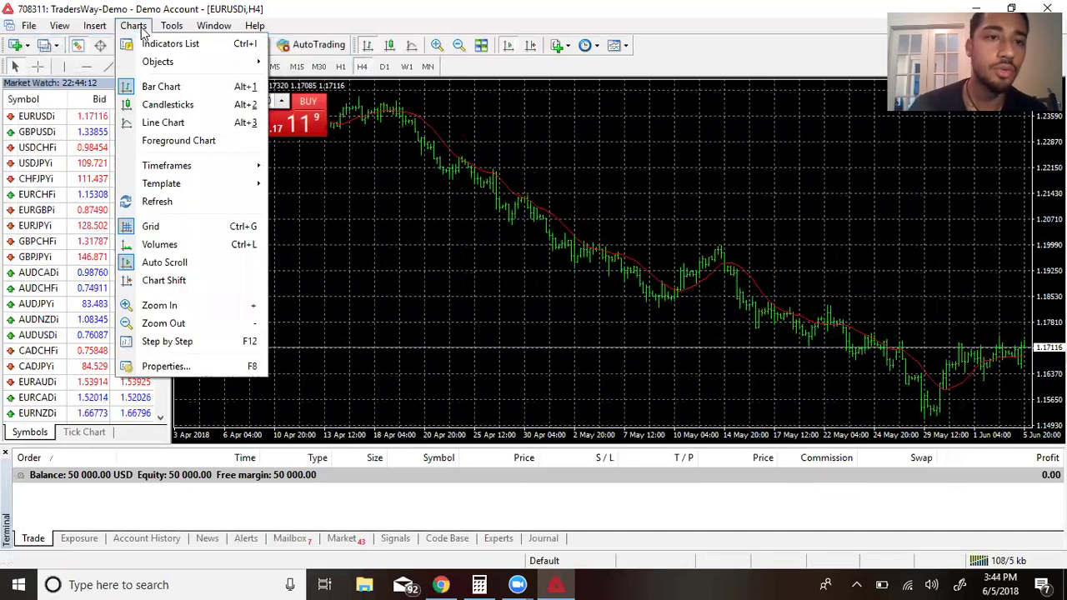
mouse_move(170, 190)
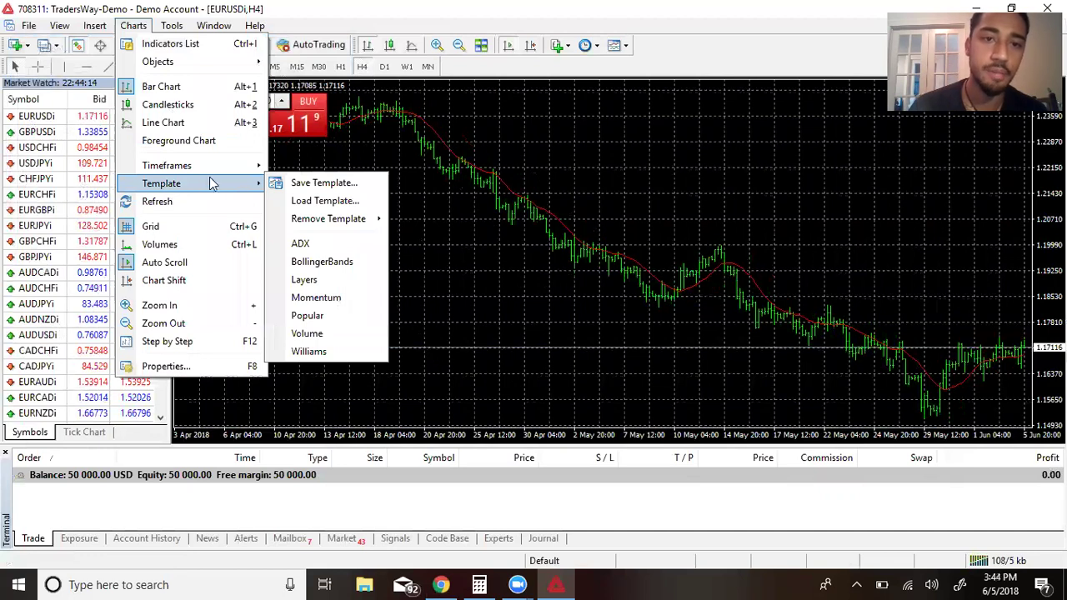
left_click(307, 204)
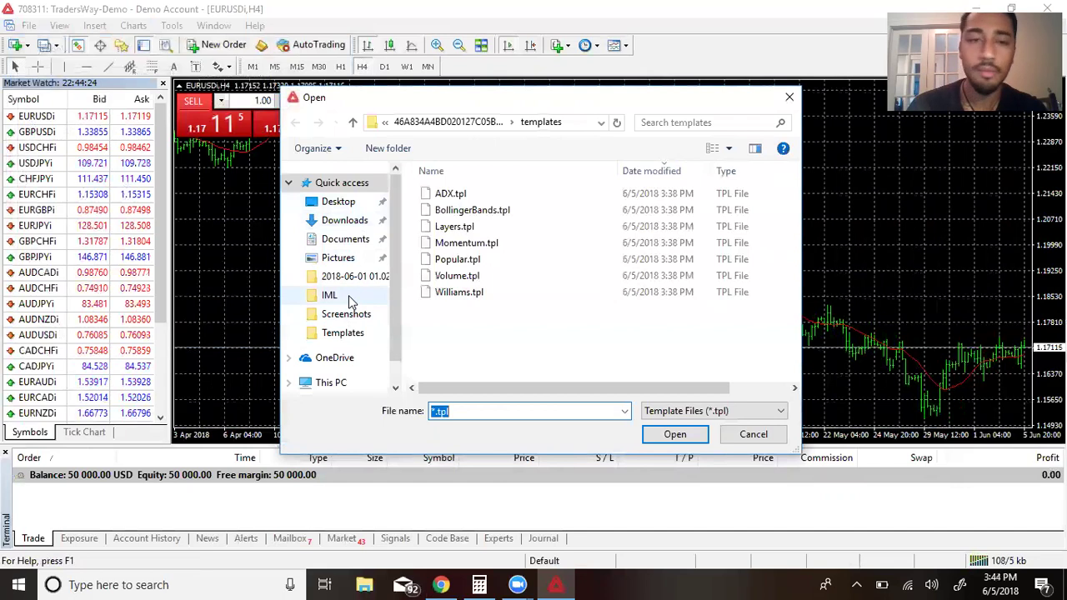
left_click(352, 333)
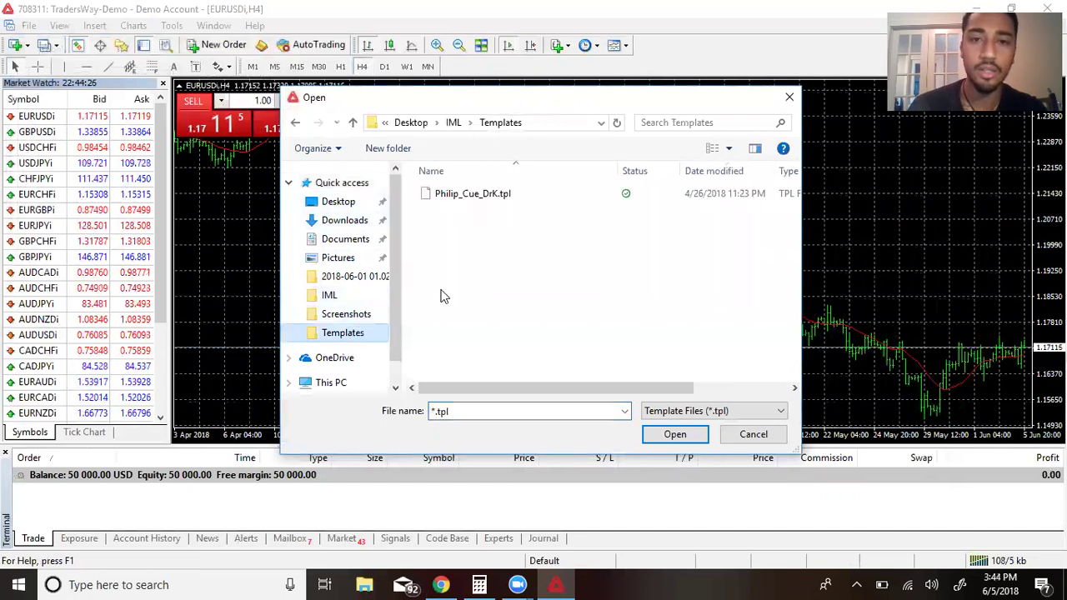
left_click(480, 200)
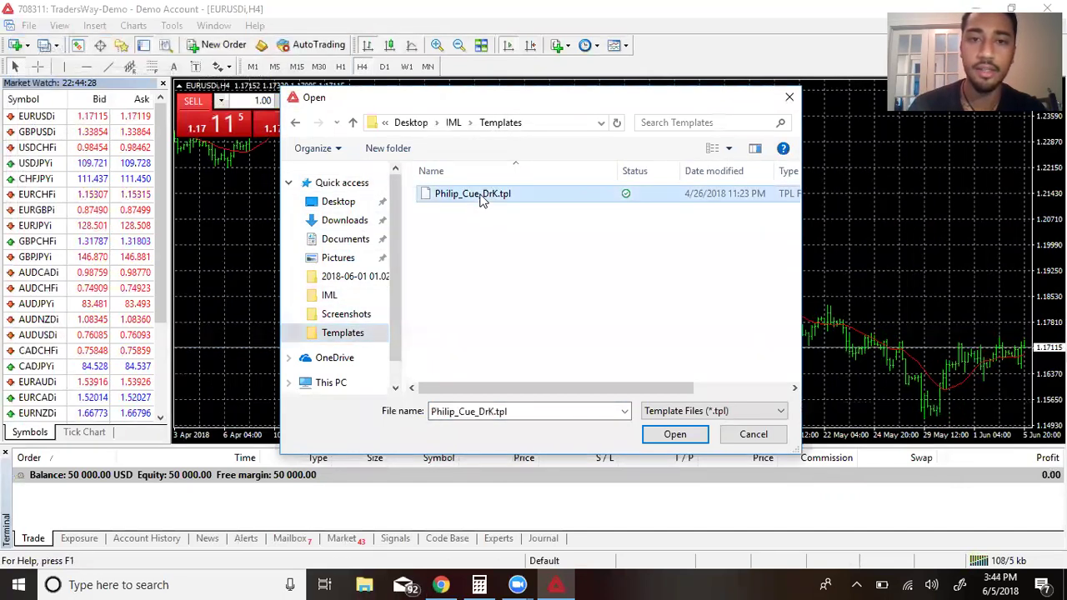
left_click(672, 434)
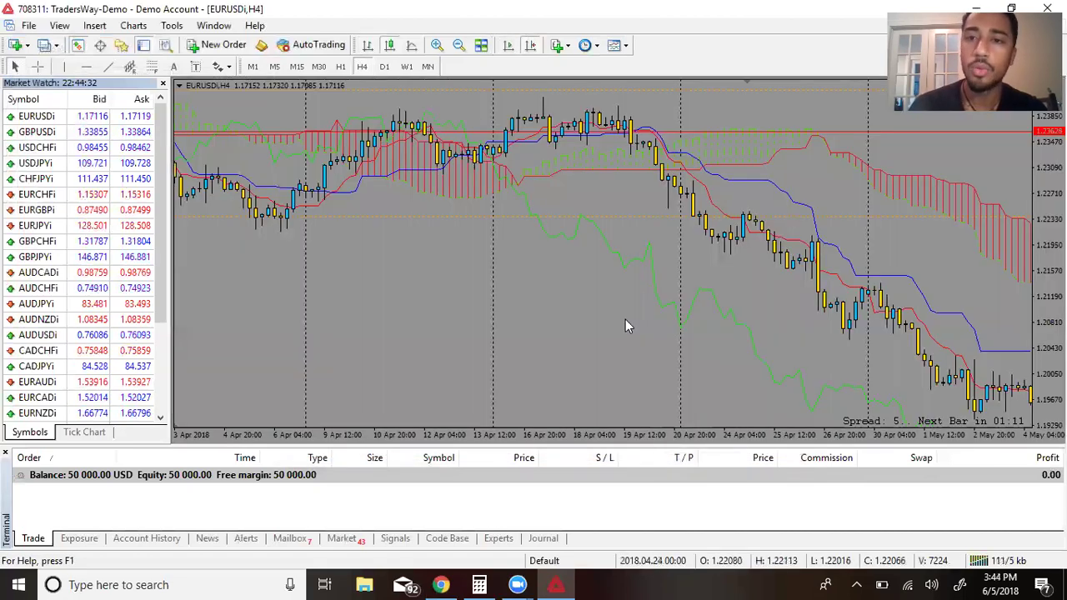
Jump the EURUSD chart to the latest bars and enable Auto Scroll and Chart Shift
scroll(543, 254, "up", 10)
scroll(544, 257, "down", 15)
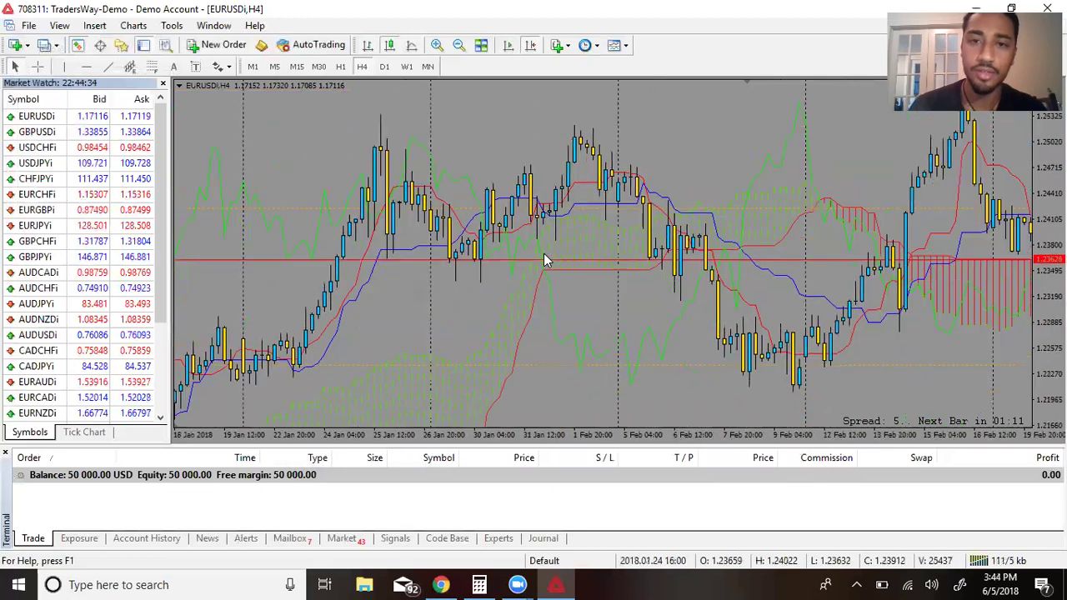
scroll(543, 254, "up", 12)
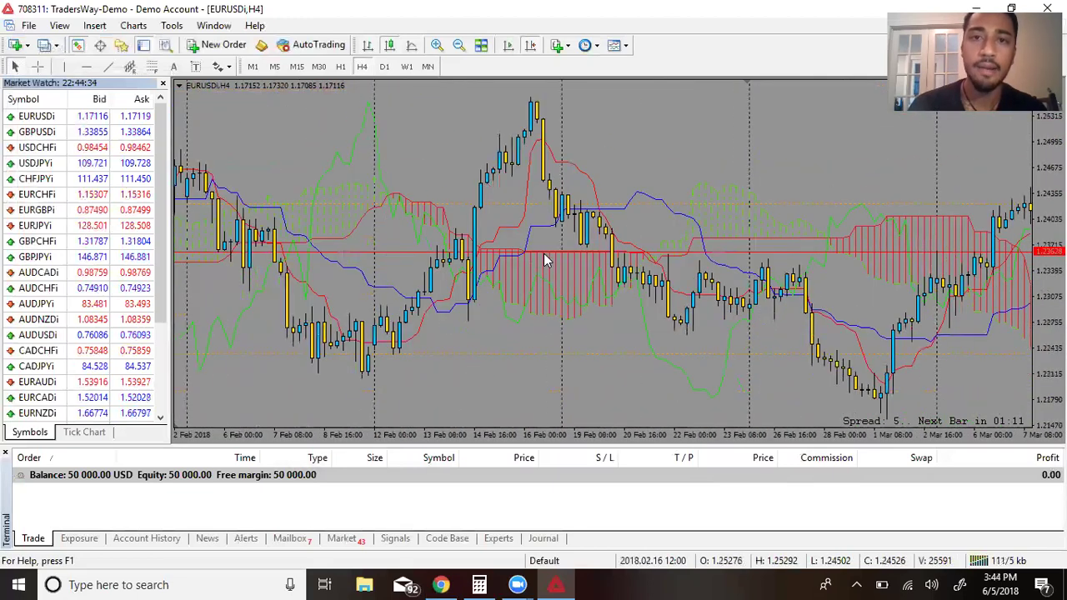
left_click(528, 47)
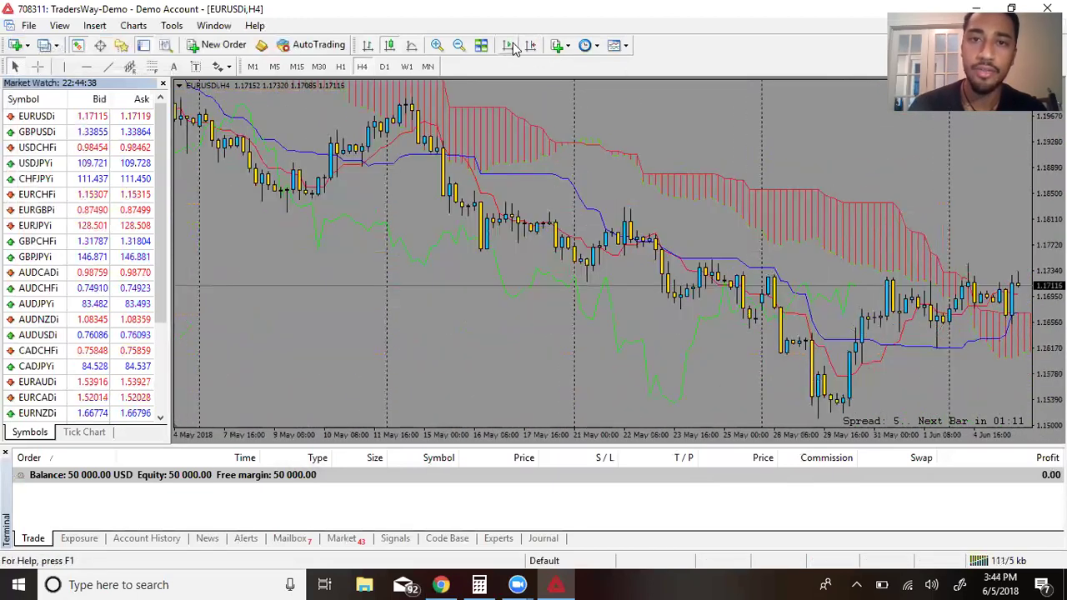
left_click(510, 46)
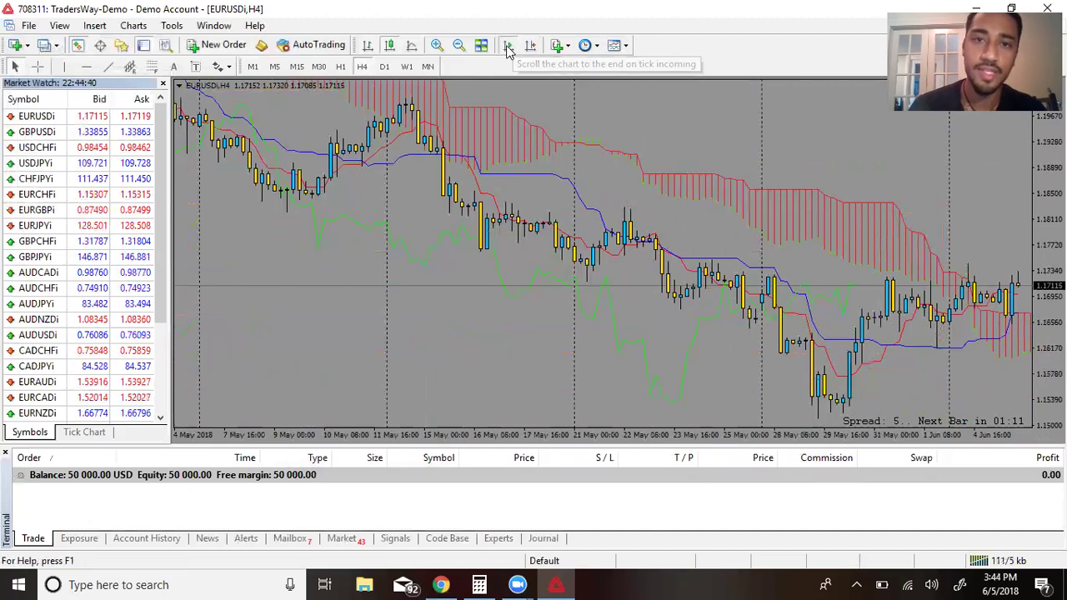
scroll(502, 171, "up", 10)
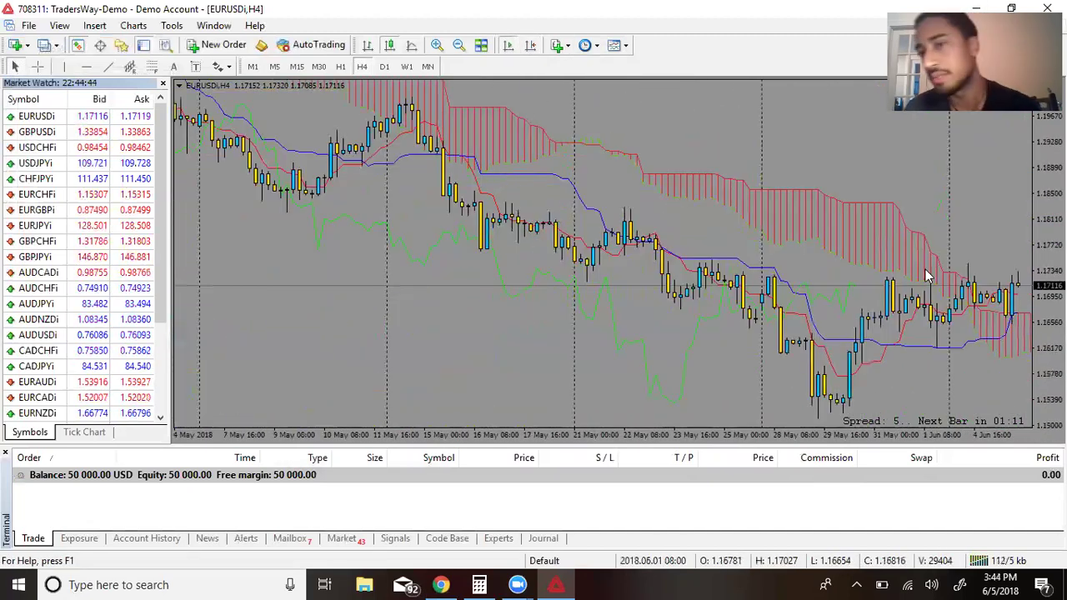
left_click(531, 46)
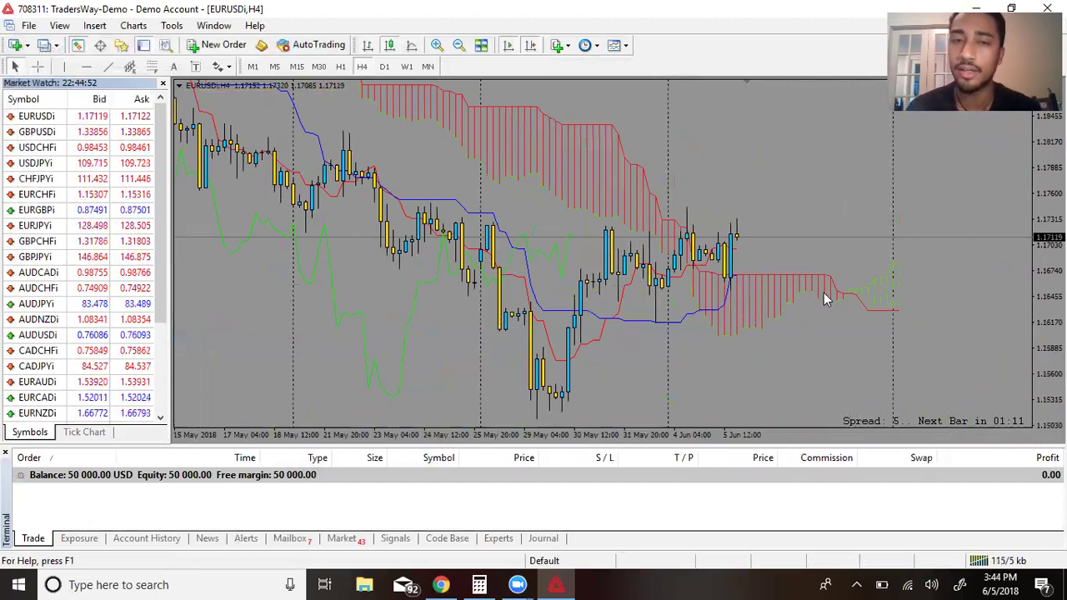
Delete the Ichimoku indicator, then zoom the chart out twice and back in twice
right_click(513, 177)
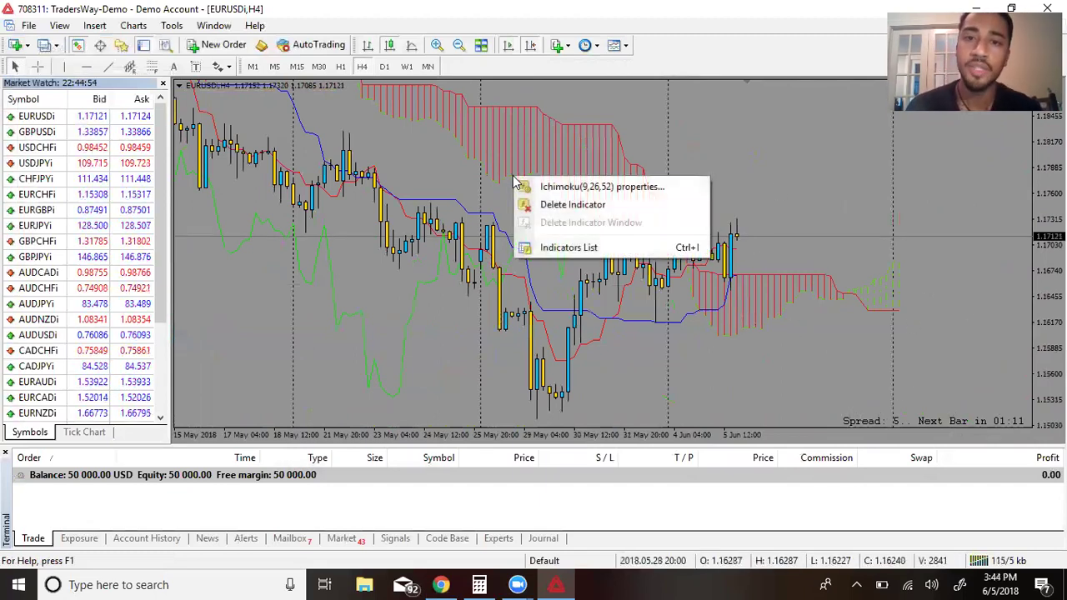
left_click(551, 205)
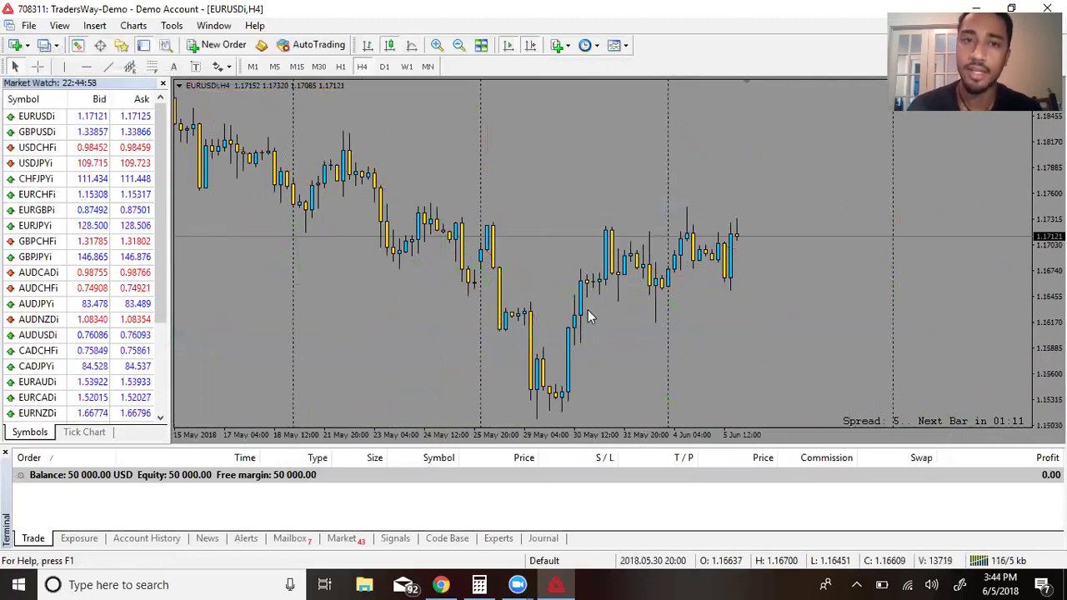
left_click(454, 47)
left_click(455, 47)
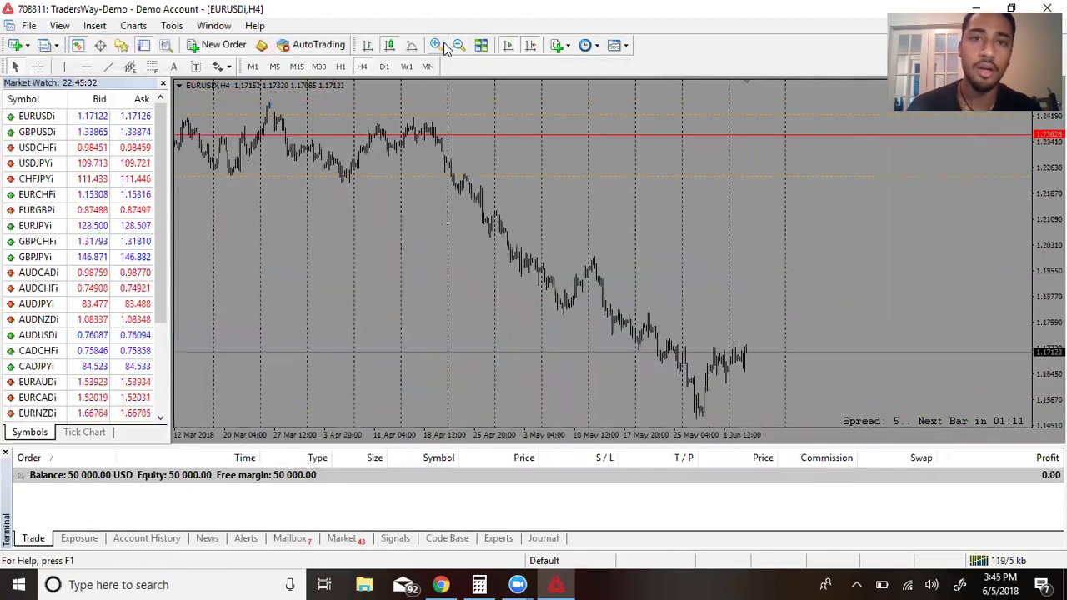
left_click(440, 48)
left_click(436, 46)
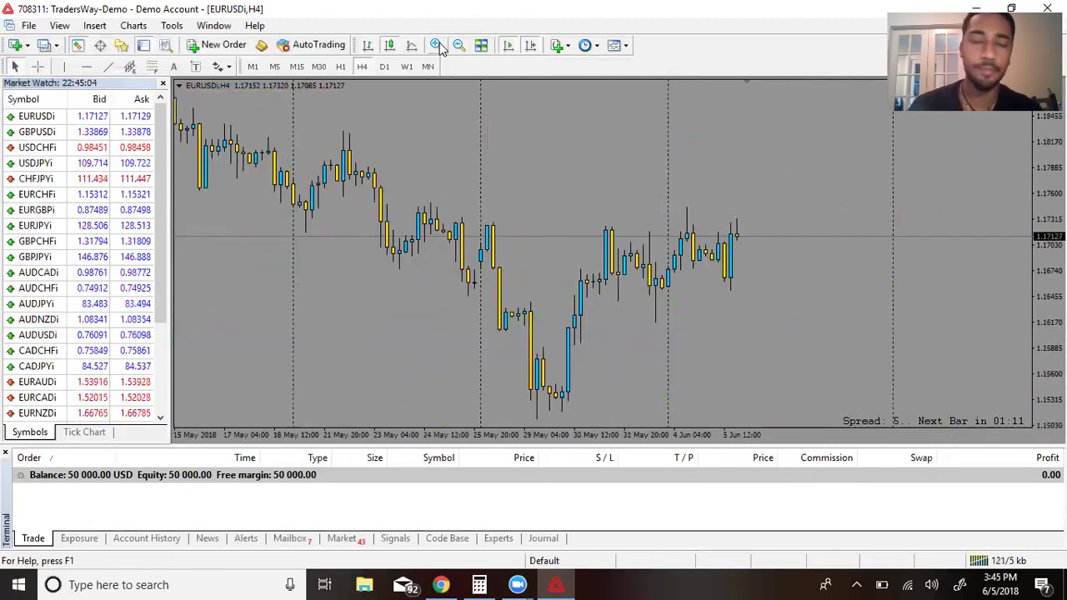
Try the M30 and M5 timeframes, then return the chart to H4
left_click(325, 67)
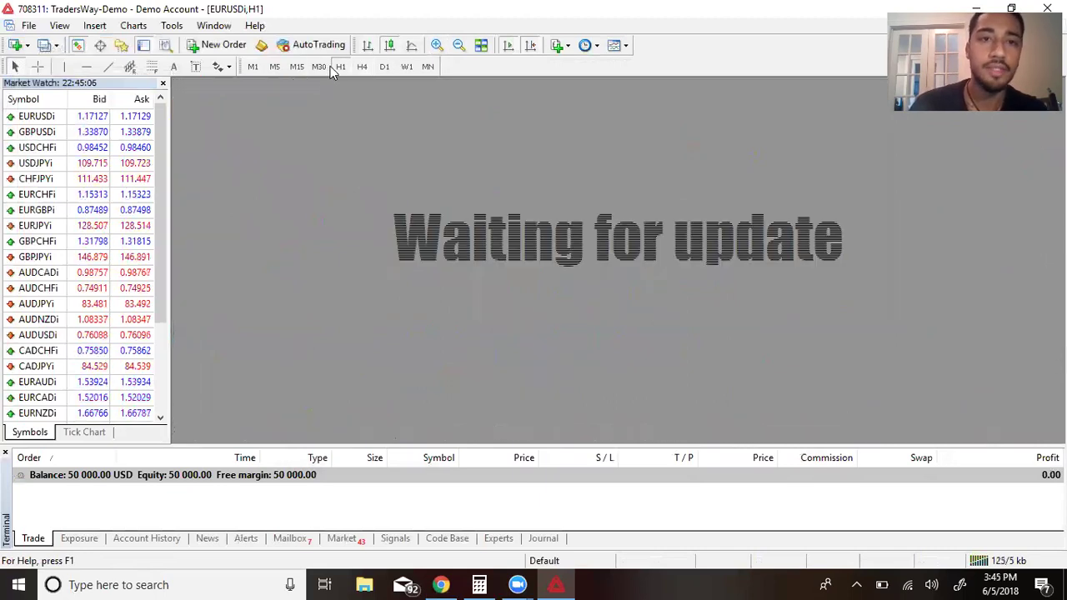
left_click(275, 67)
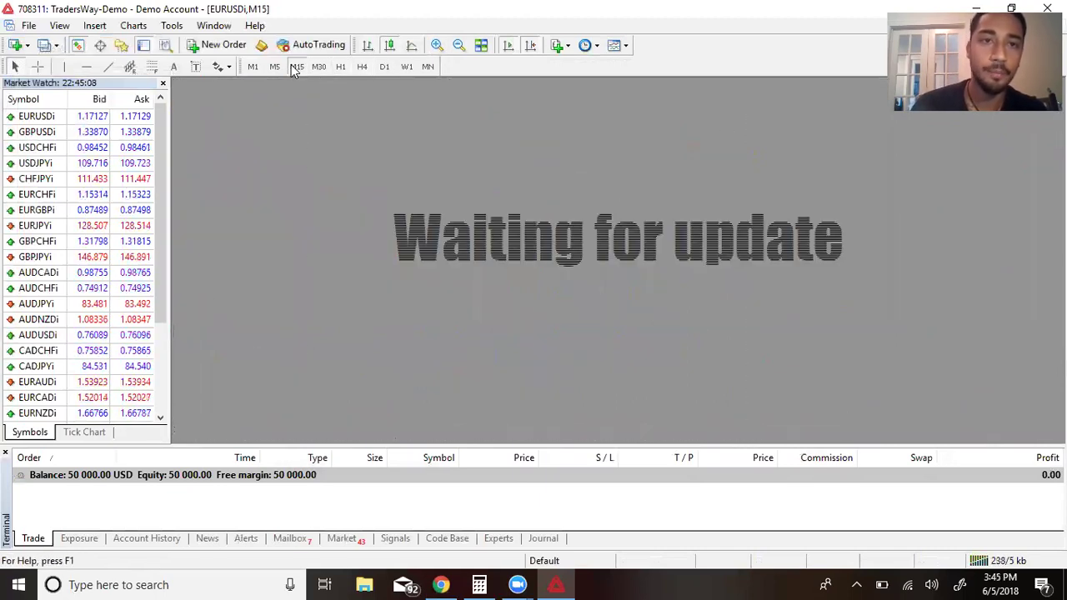
left_click(362, 66)
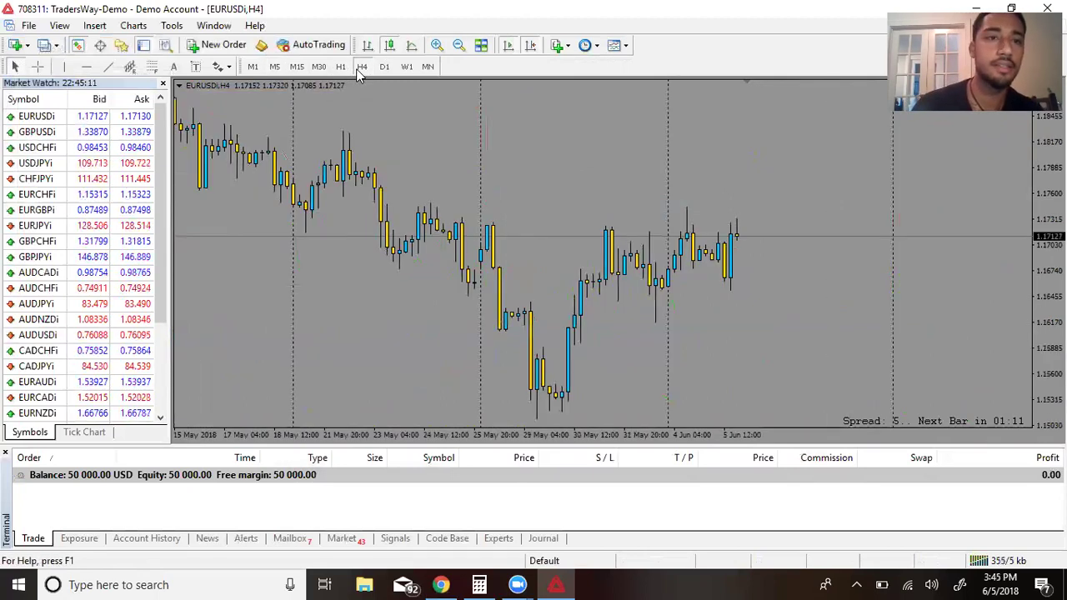
left_click(152, 67)
mouse_move(344, 149)
left_mouse_down()
mouse_move(471, 242)
mouse_move(583, 373)
mouse_move(552, 402)
mouse_move(572, 403)
left_mouse_up()
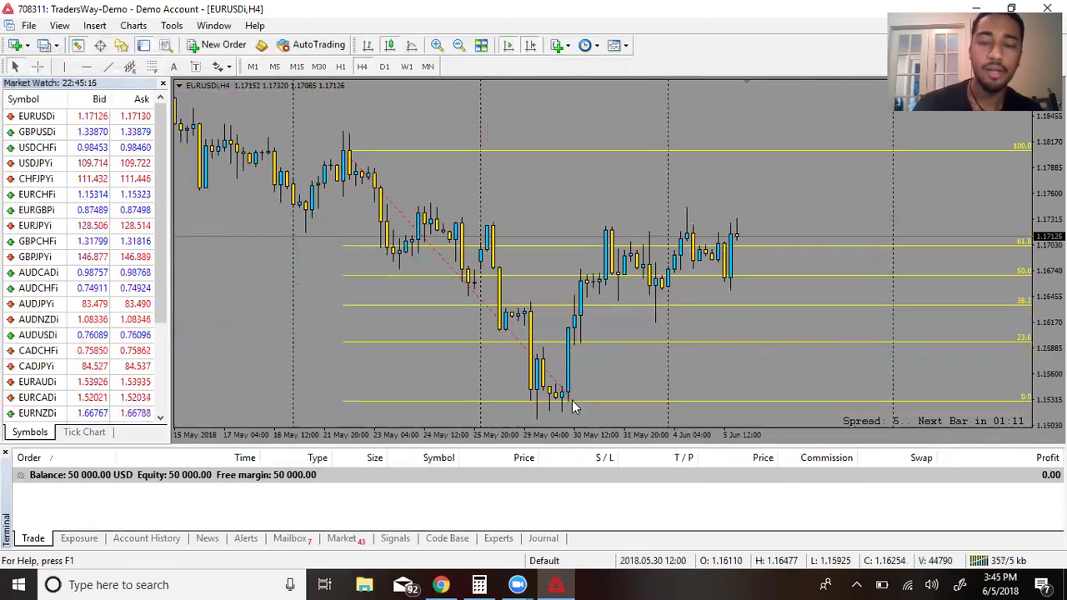
key("Delete")
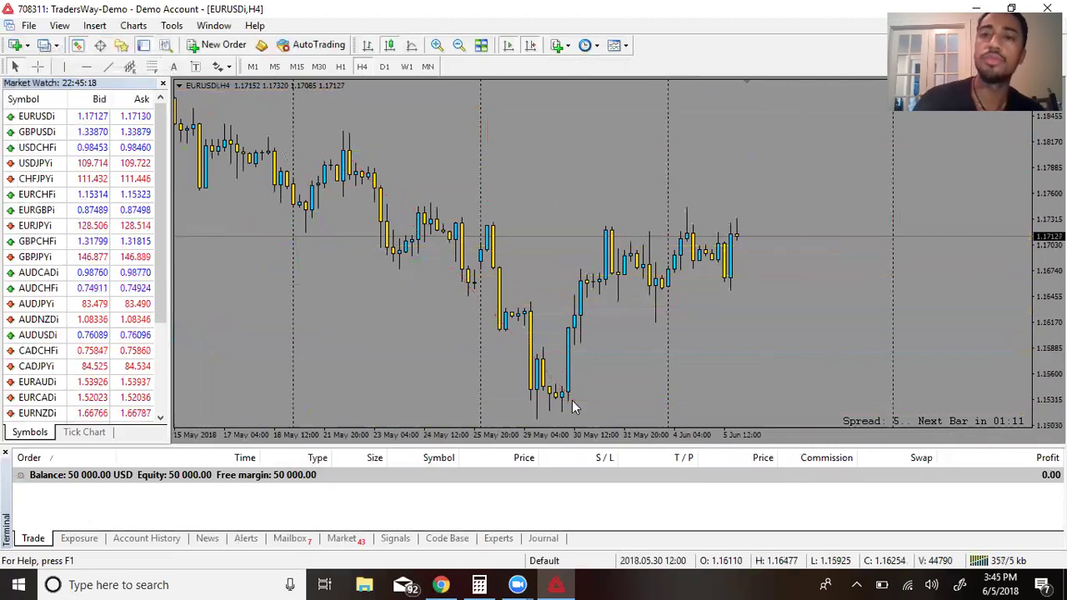